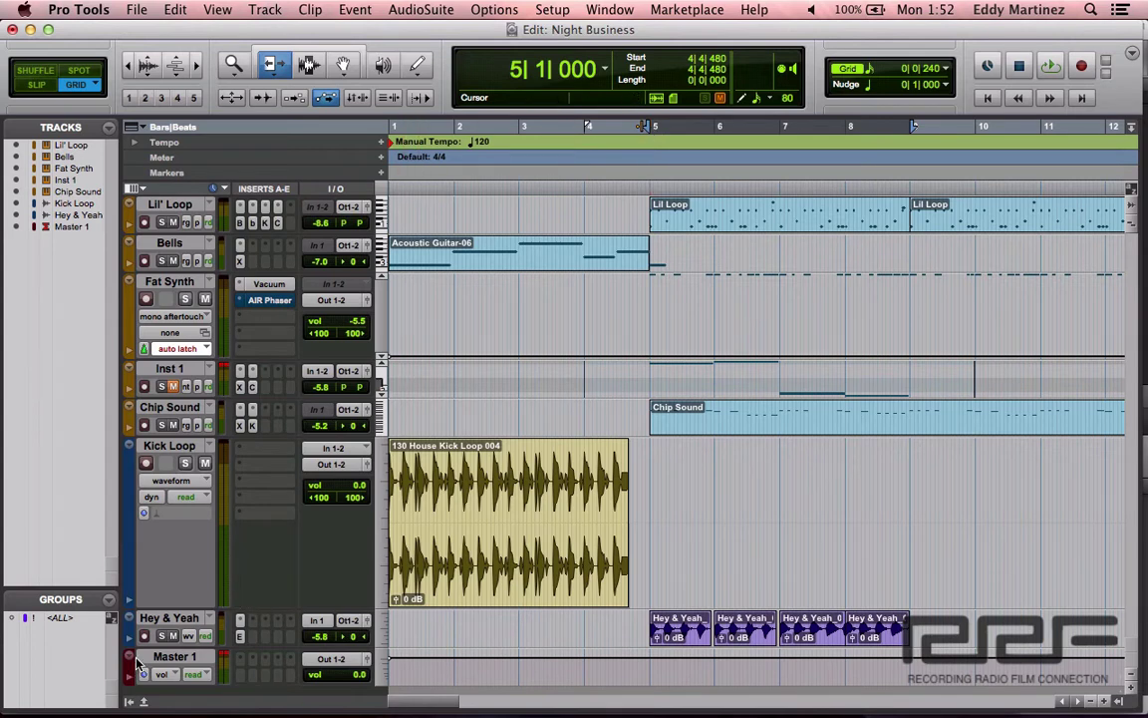
Solo the Hey & Yeah track and play it briefly to hear the vocal alone
left_click(163, 637)
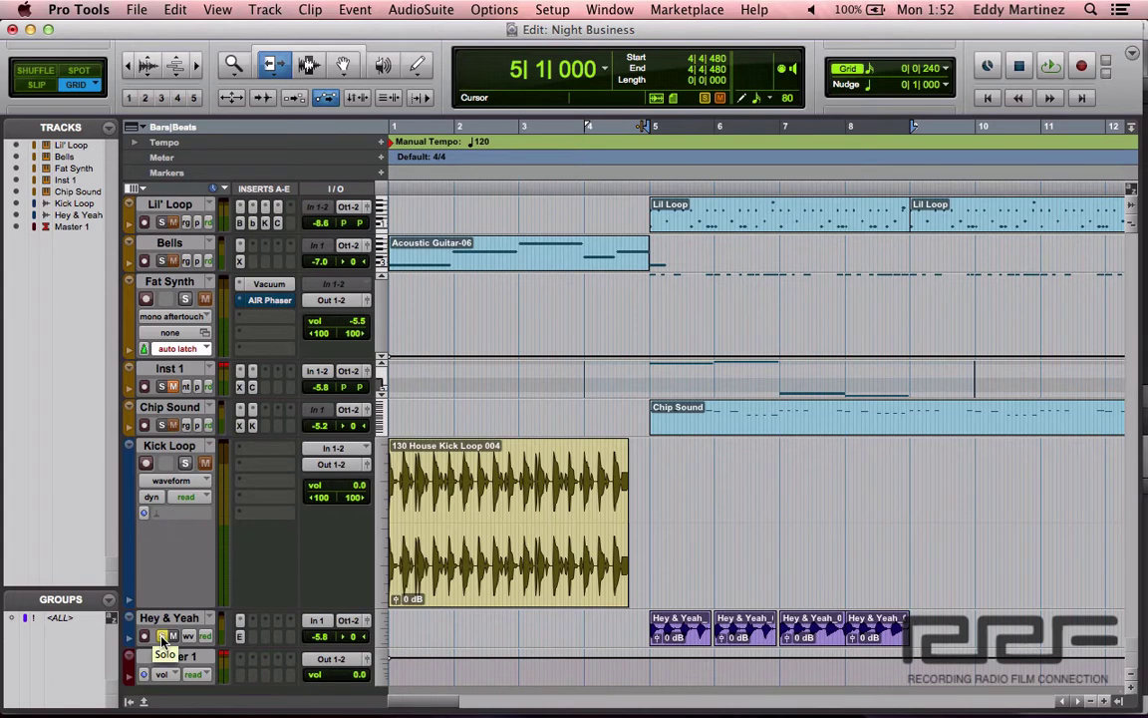
key("space")
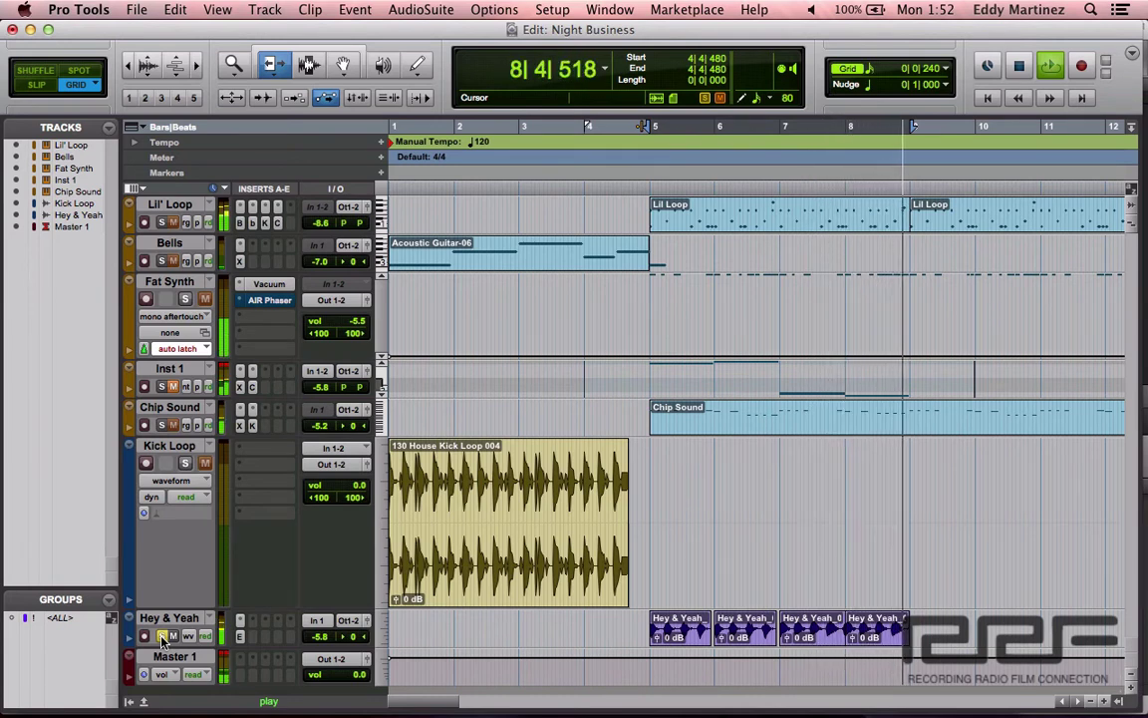
key("space")
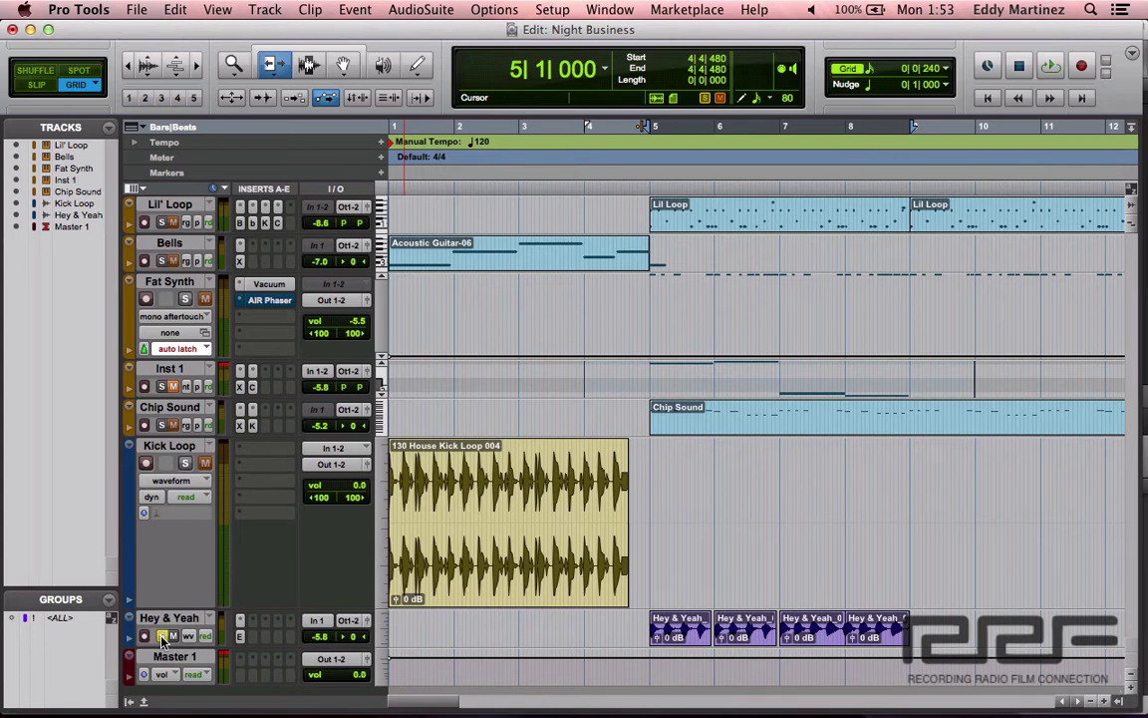
Create 2 new stereo Aux Input tracks and switch to the Mix window
left_click(251, 8)
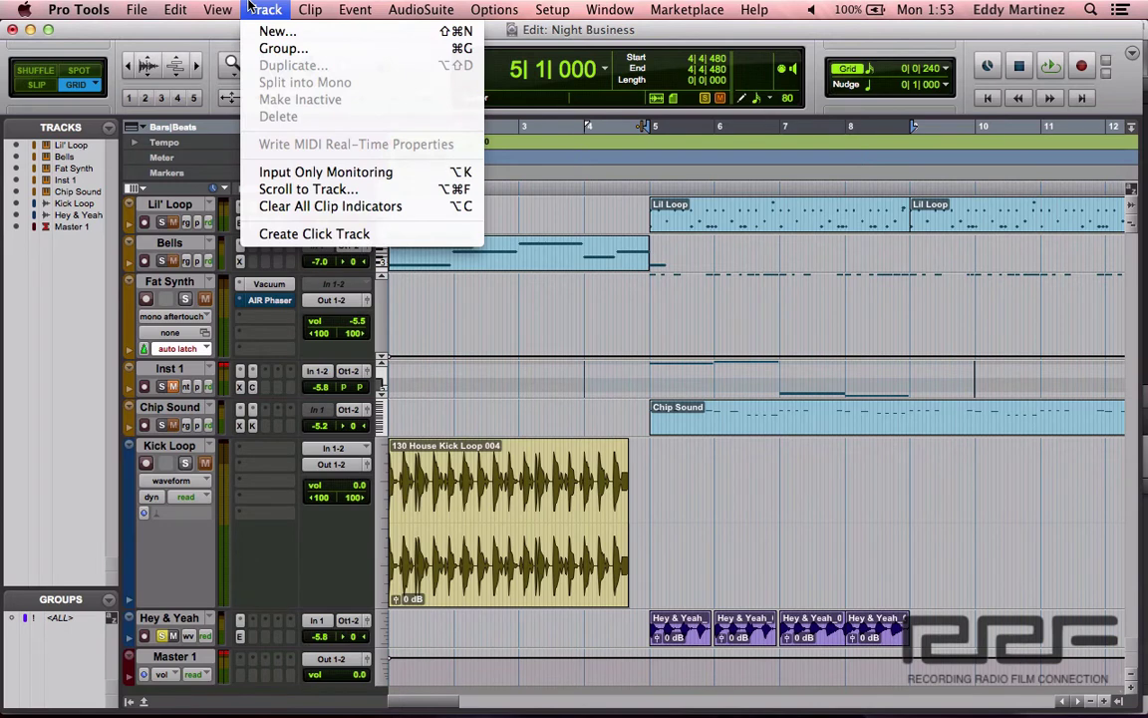
left_click(251, 565)
key("super+shift+n")
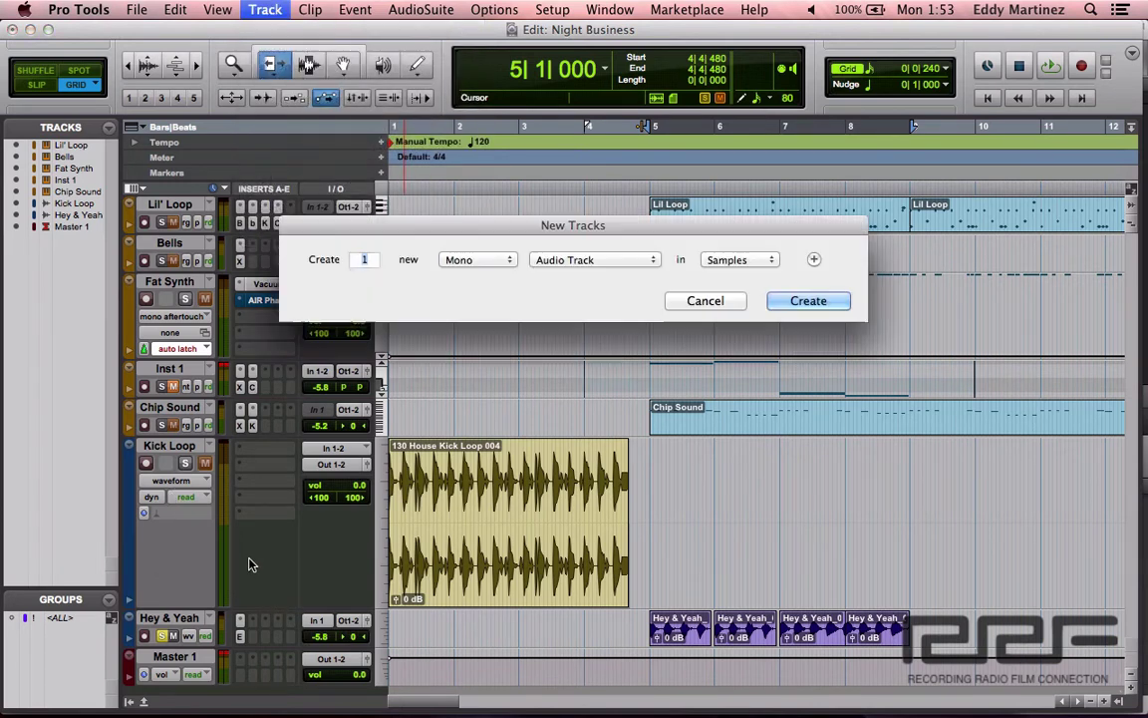
type("2")
left_click(499, 259)
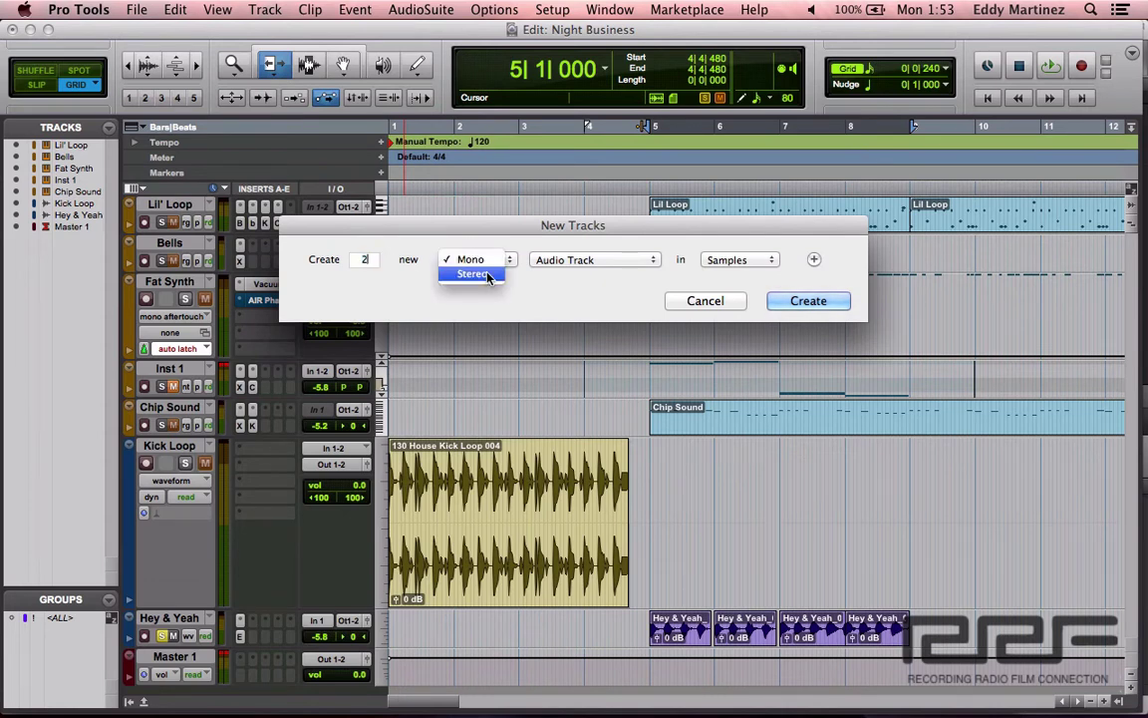
left_click(474, 273)
left_click(585, 262)
left_click(582, 278)
left_click(803, 304)
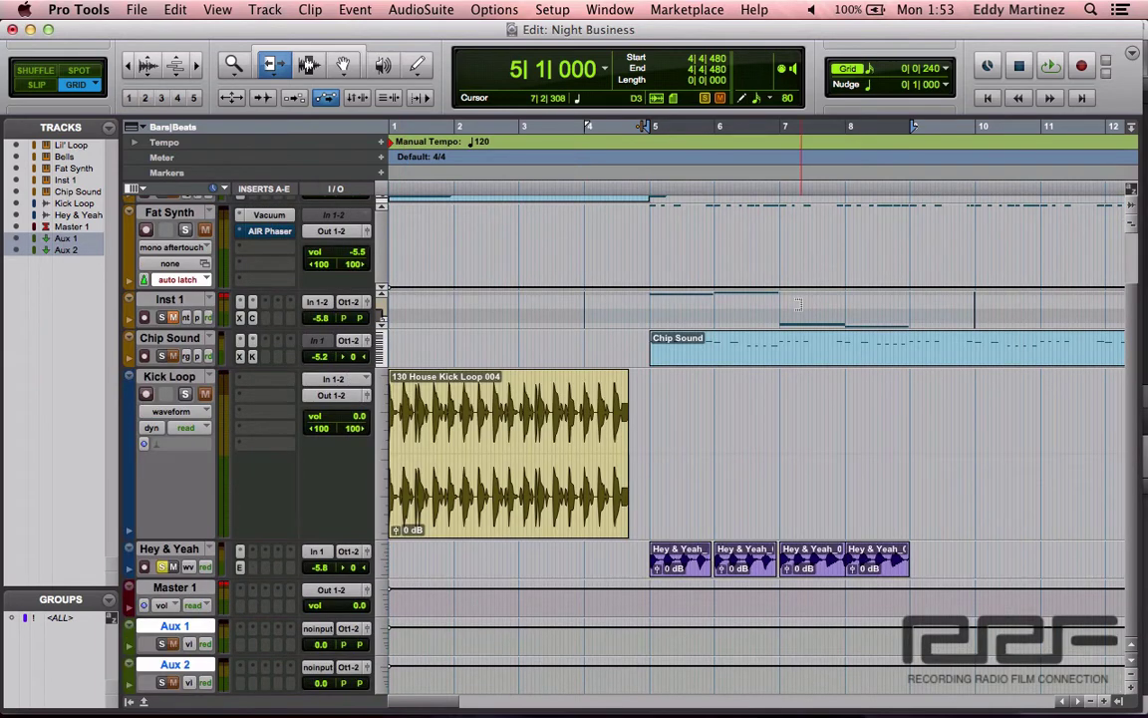
key("super+equal")
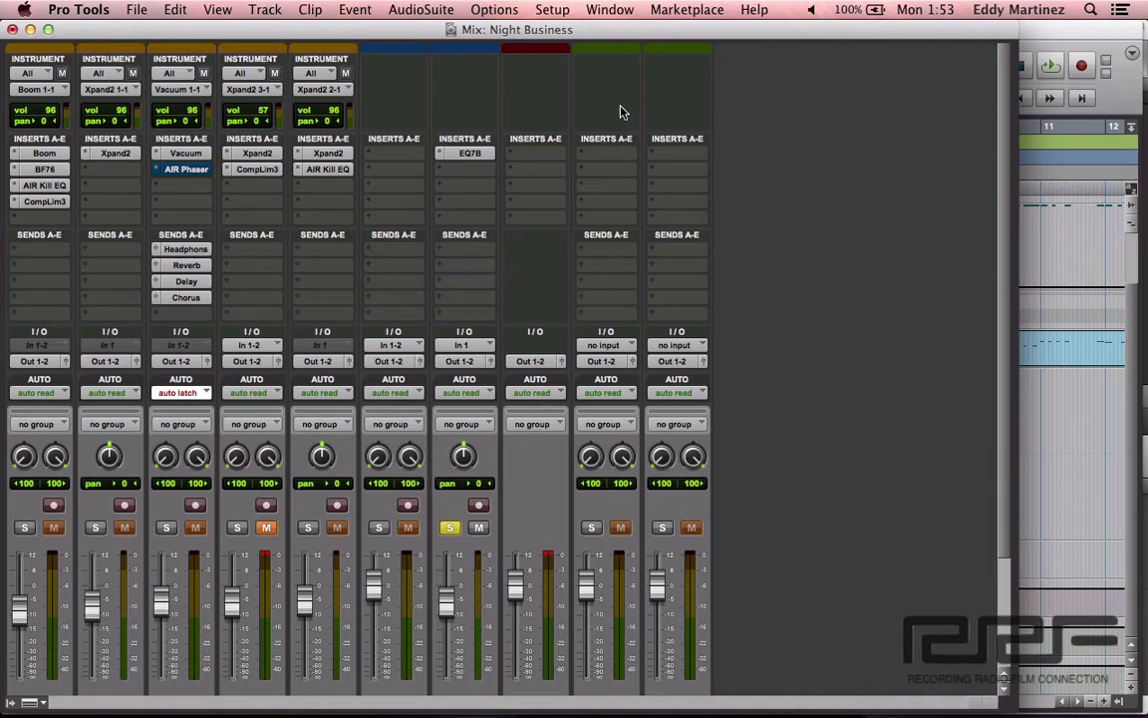
Add a Send A from Hey & Yeah to Bus 1-2 at 0 dB
left_click(472, 250)
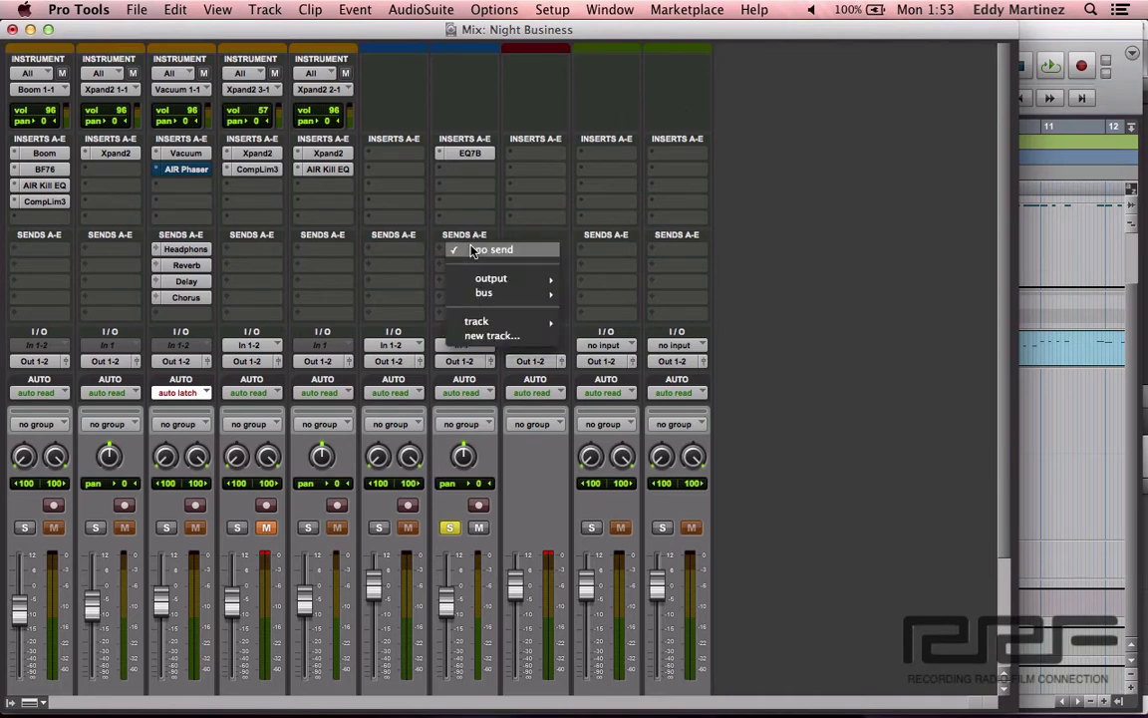
mouse_move(489, 292)
mouse_move(603, 294)
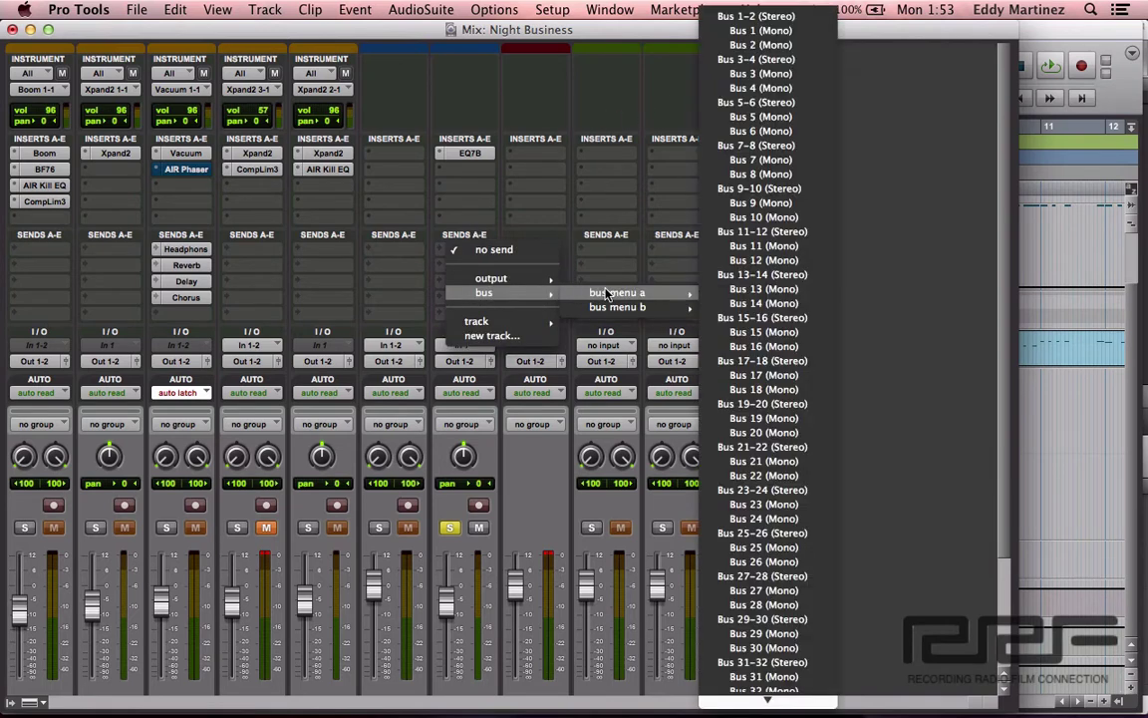
left_click(785, 17)
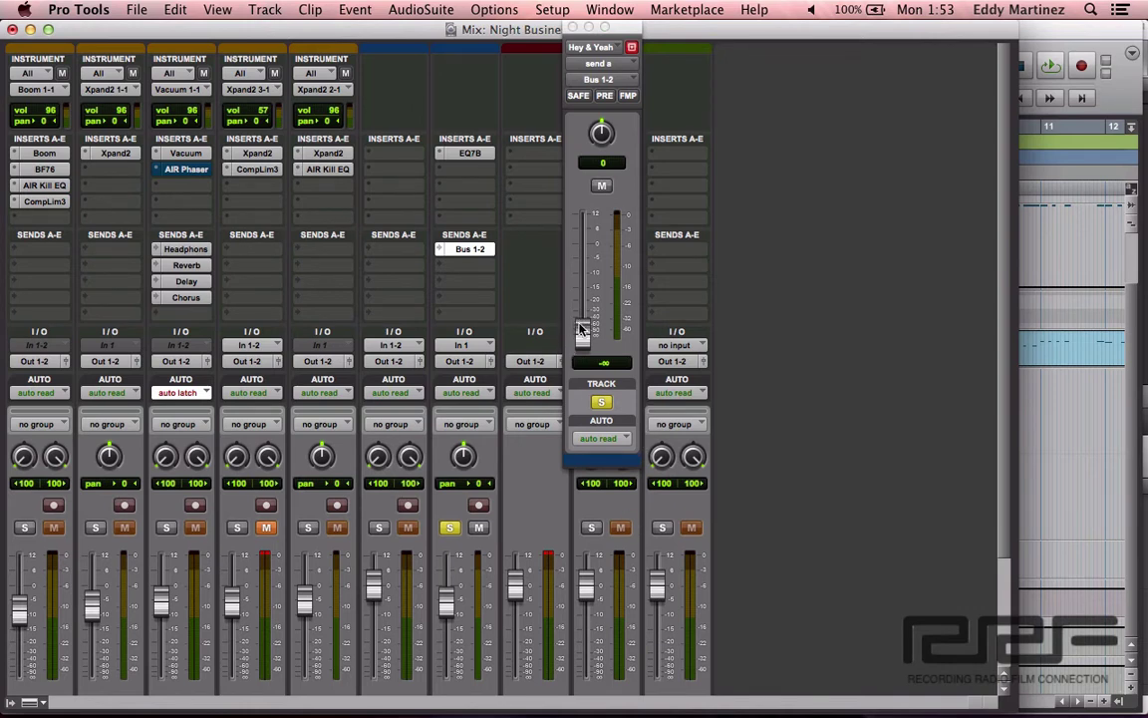
left_click_drag(582, 329, 582, 240)
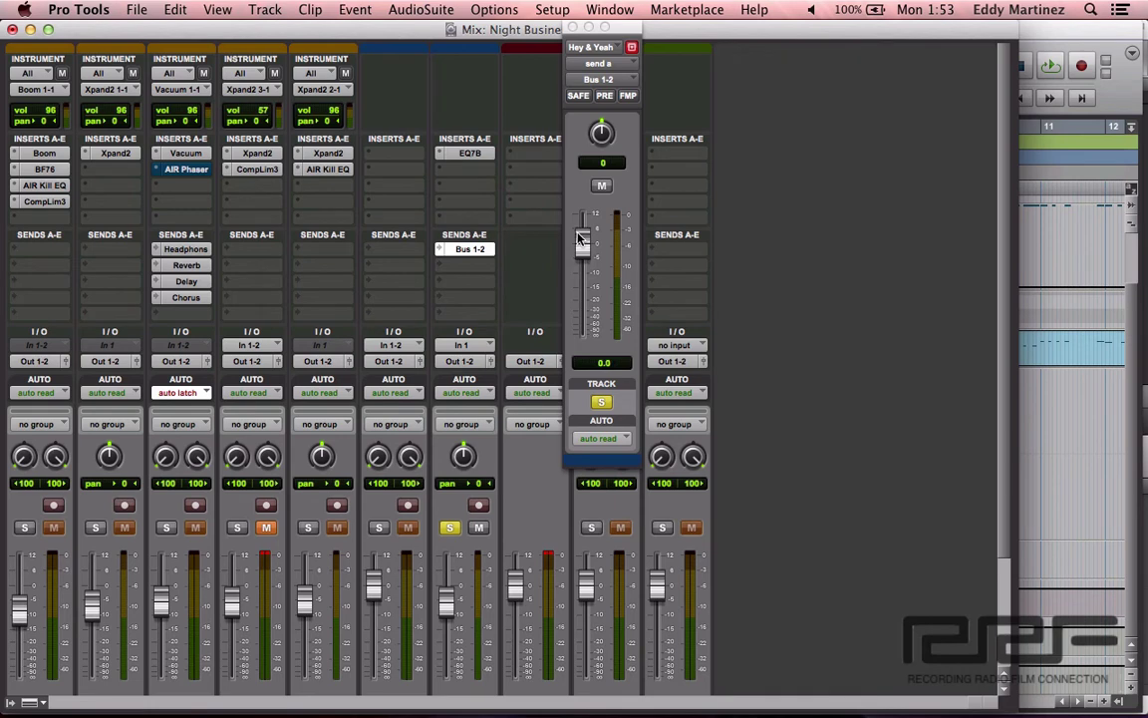
left_click(573, 28)
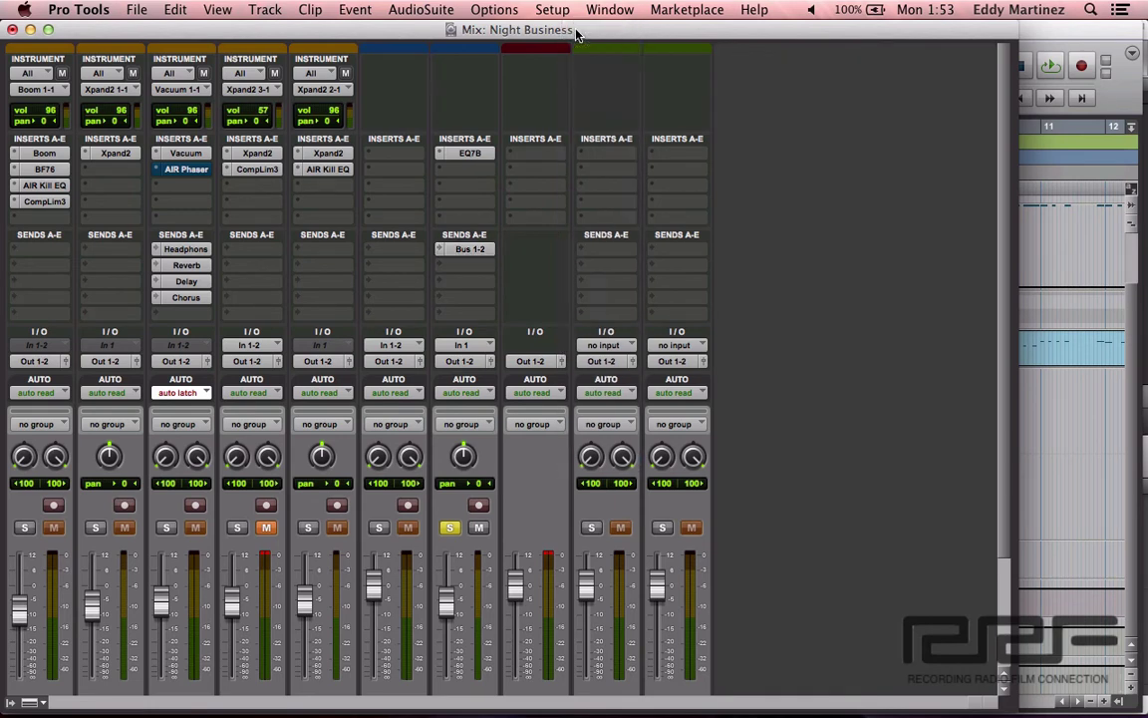
Add a Send B from Hey & Yeah to Bus 3-4, set exactly to 0.0 dB
left_click(463, 270)
mouse_move(503, 309)
mouse_move(592, 312)
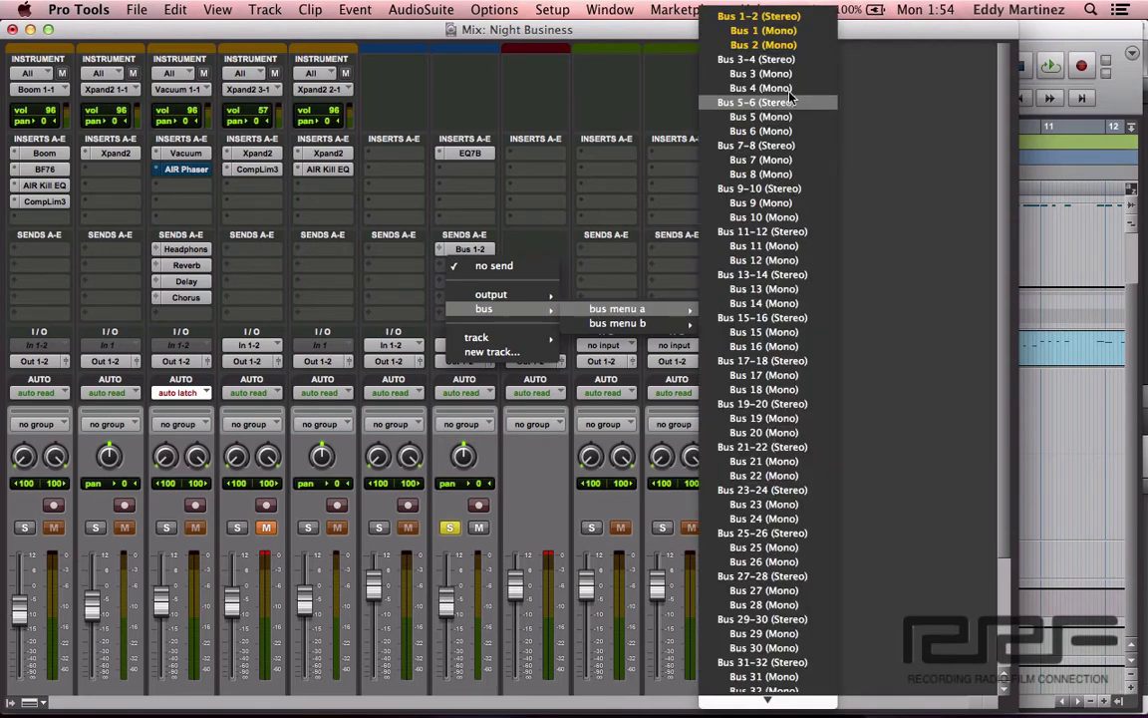
left_click(765, 64)
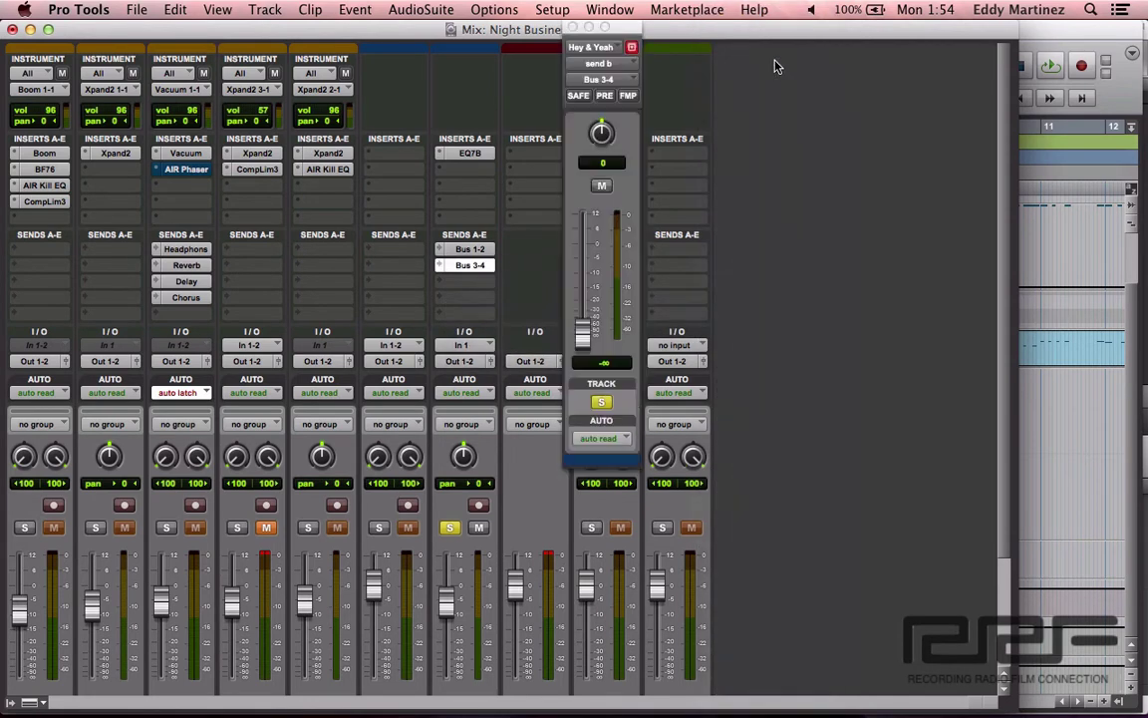
left_click_drag(588, 343, 590, 253)
left_click(590, 253, "alt")
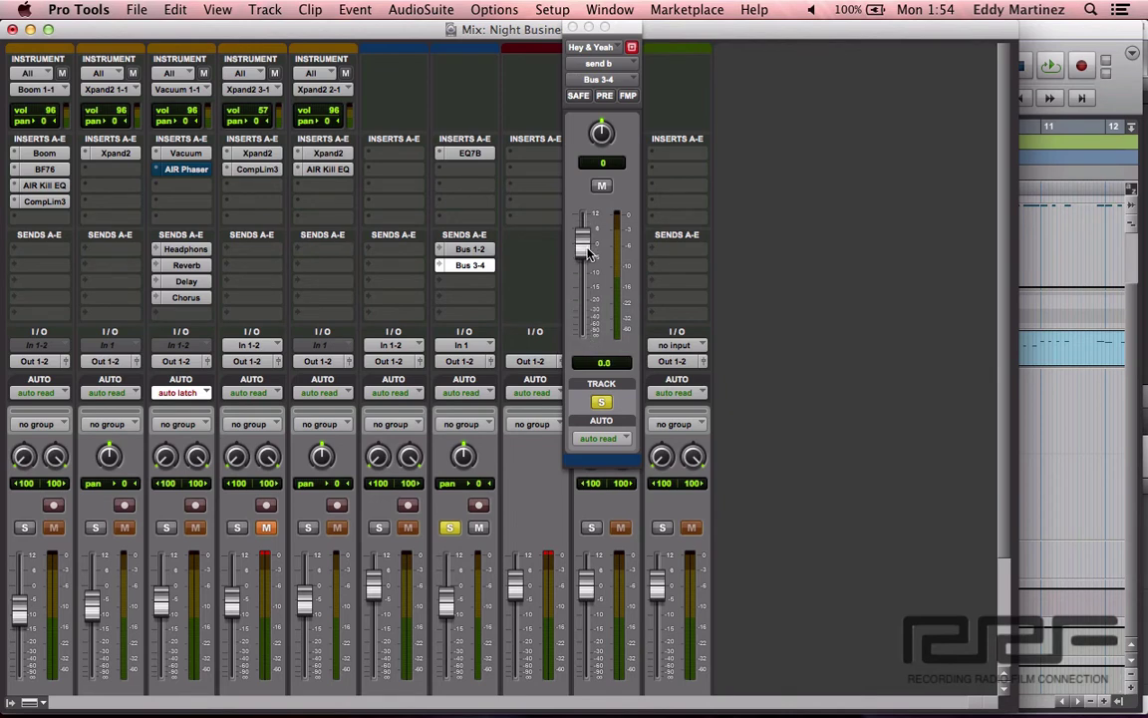
left_click(574, 29)
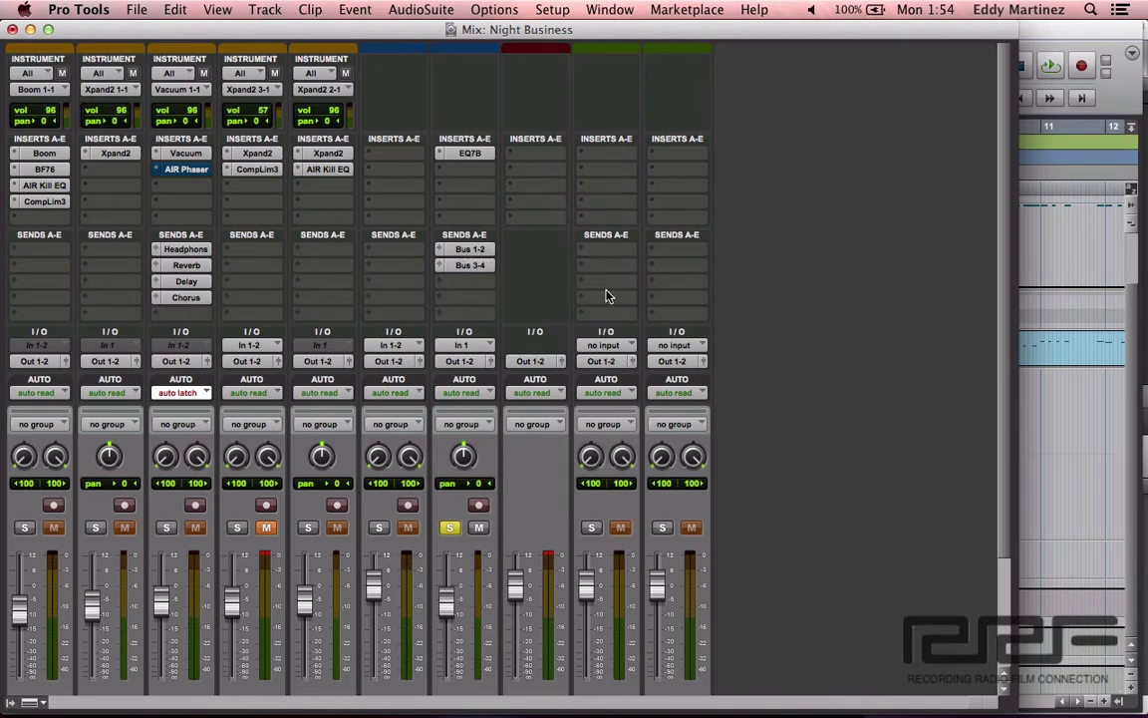
Route Aux 1's input from Bus 1-2 and Aux 2's input from Bus 3-4
left_click(600, 348)
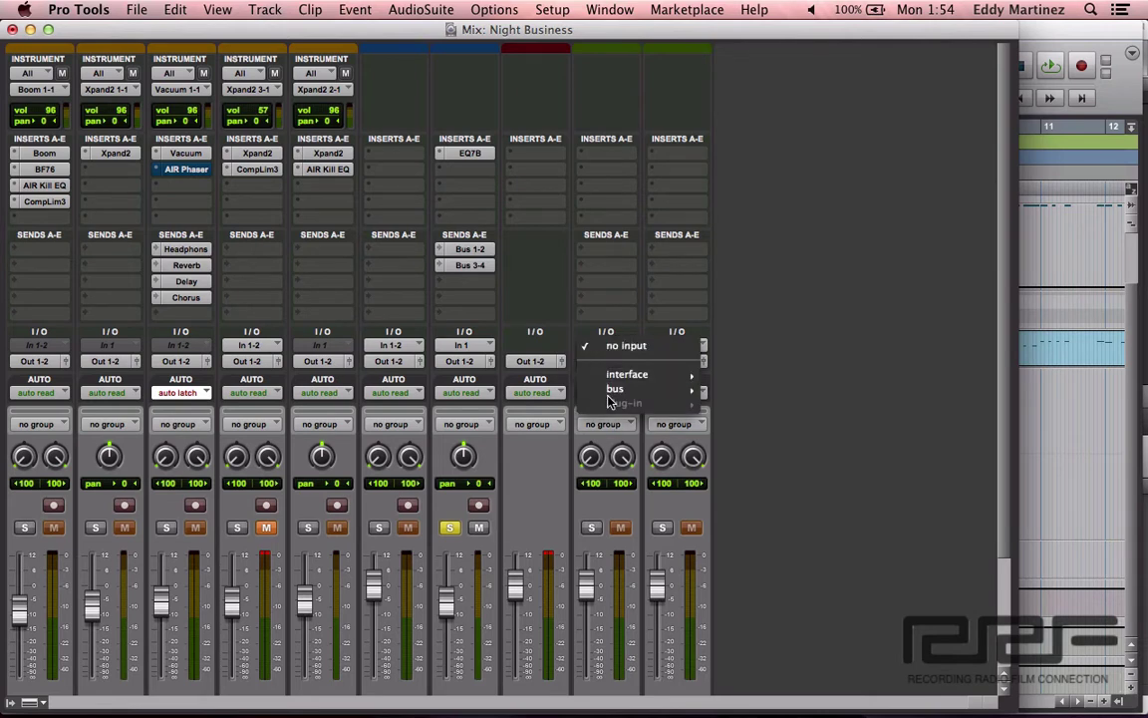
mouse_move(618, 390)
mouse_move(788, 389)
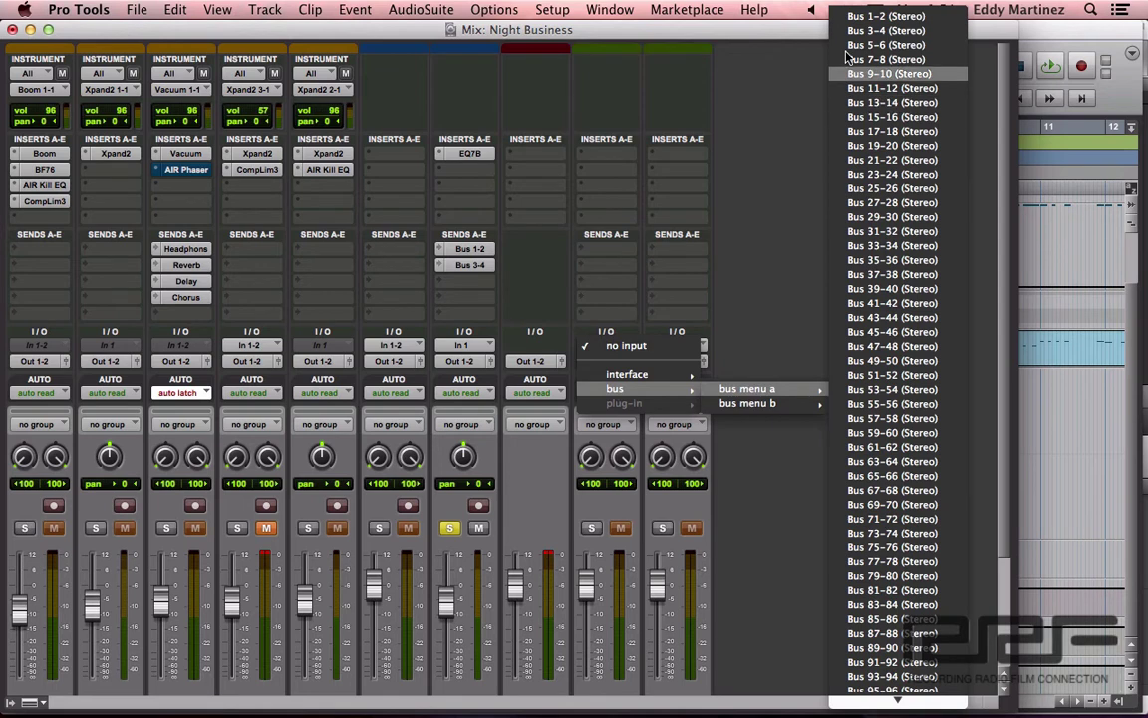
left_click(886, 17)
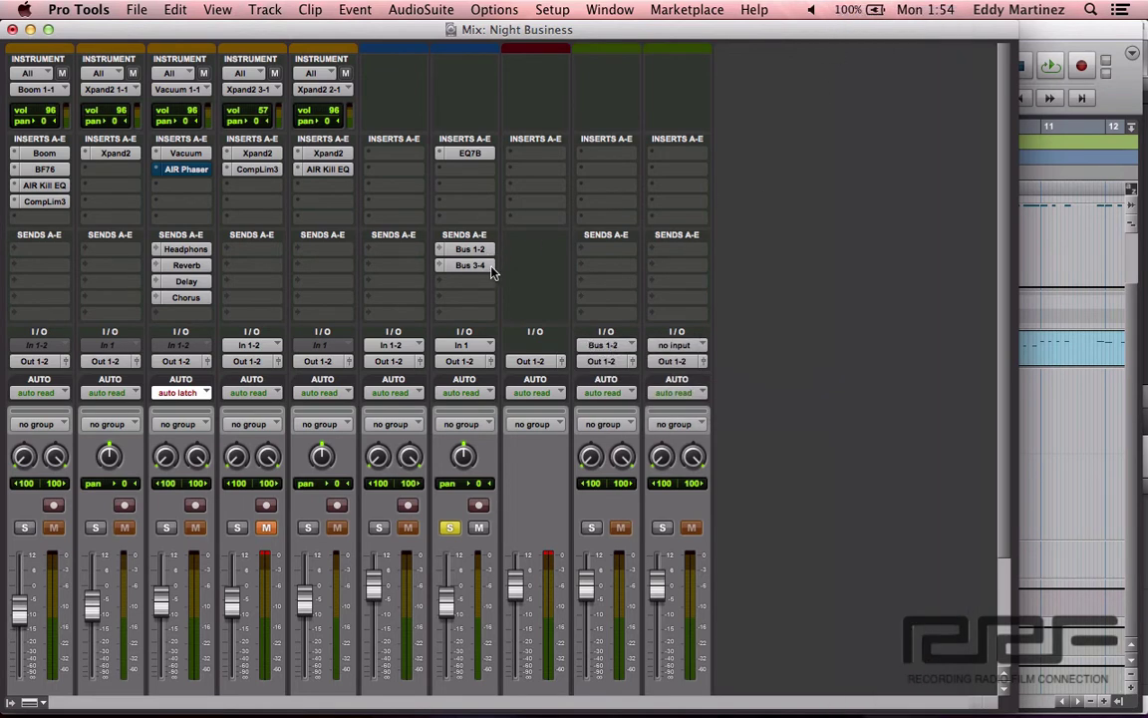
left_click(674, 347)
mouse_move(717, 388)
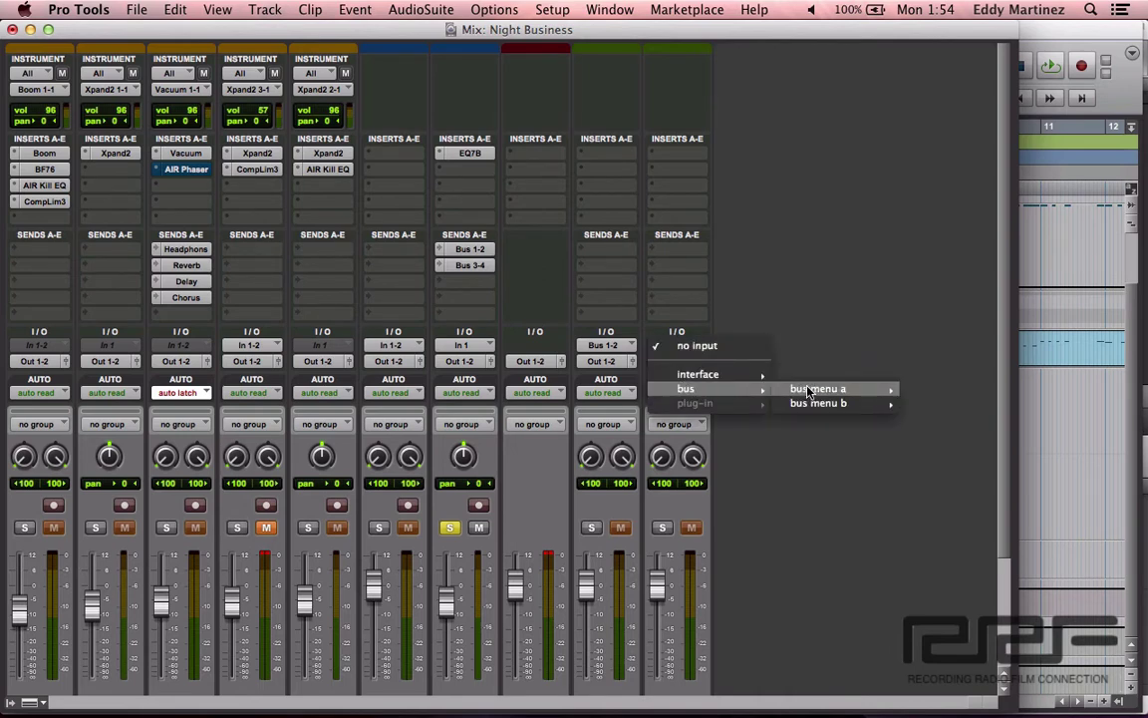
key("Escape")
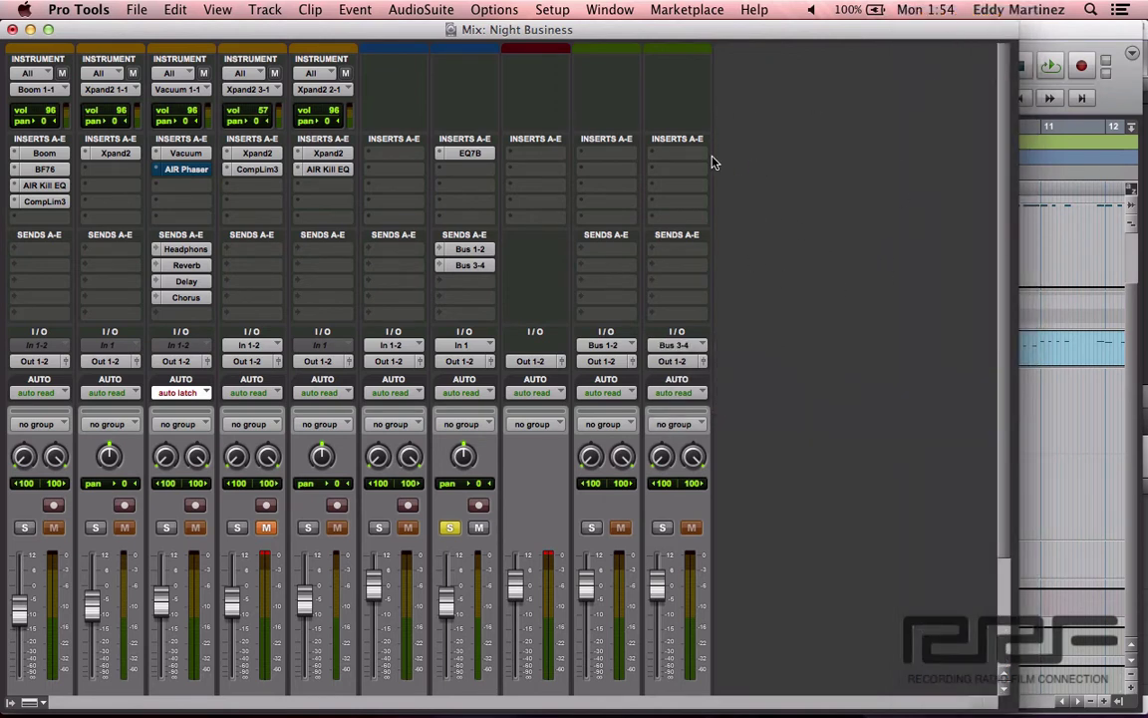
Insert the D-Verb (stereo) reverb plug-in on Aux 1's insert A
left_click(599, 154)
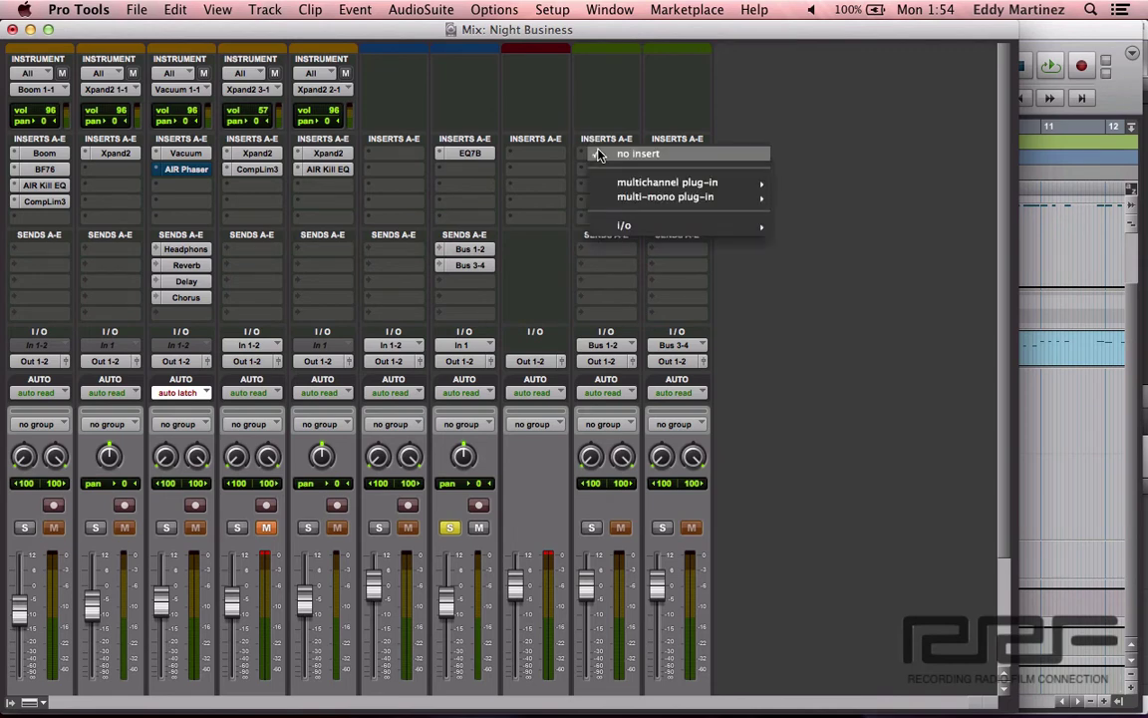
mouse_move(686, 183)
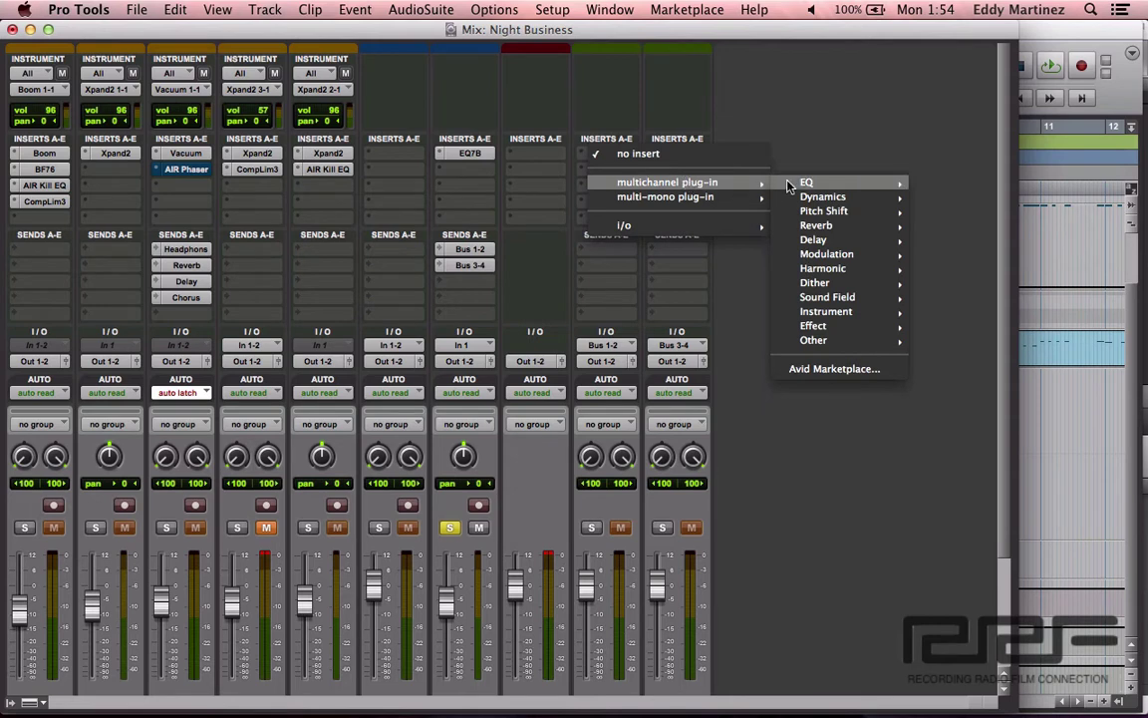
mouse_move(817, 229)
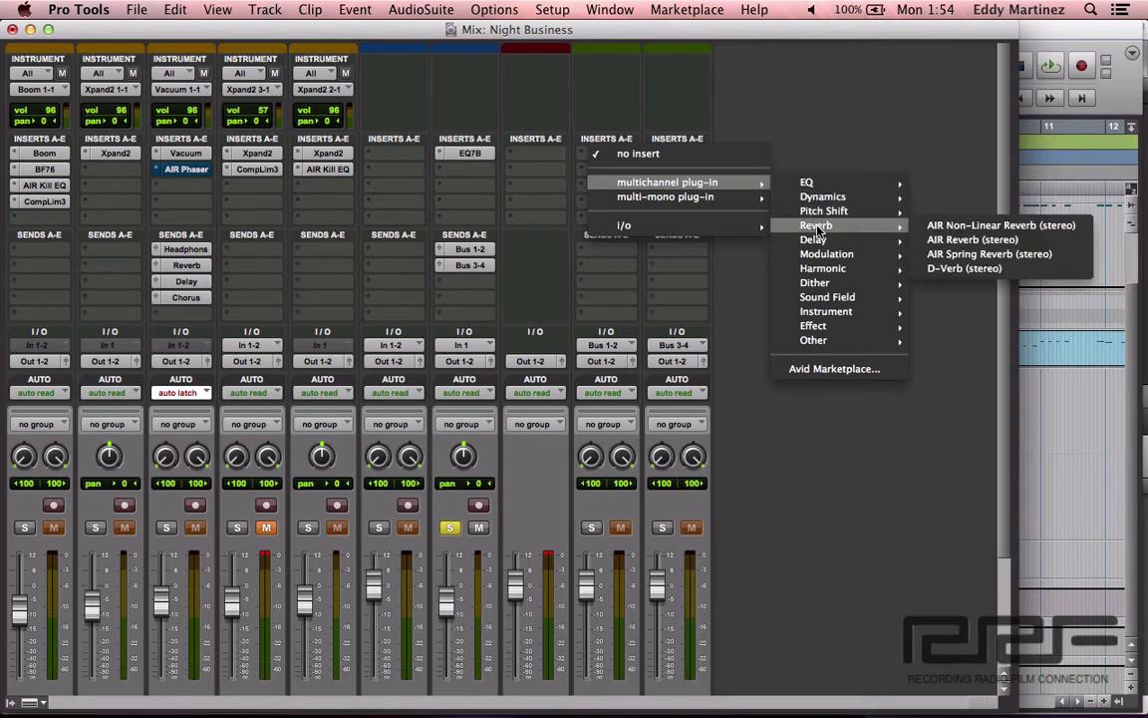
left_click(965, 269)
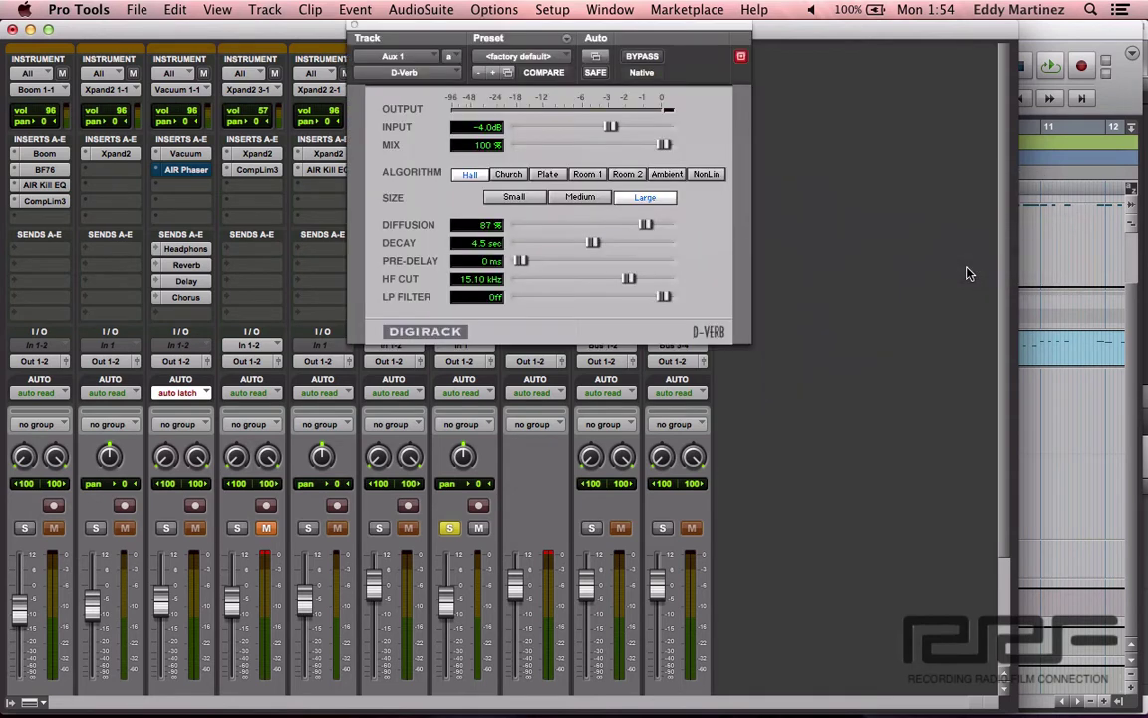
Load the Vocals Uptempo preset on Aux 1's D-Verb and close the plug-in window
left_click(539, 60)
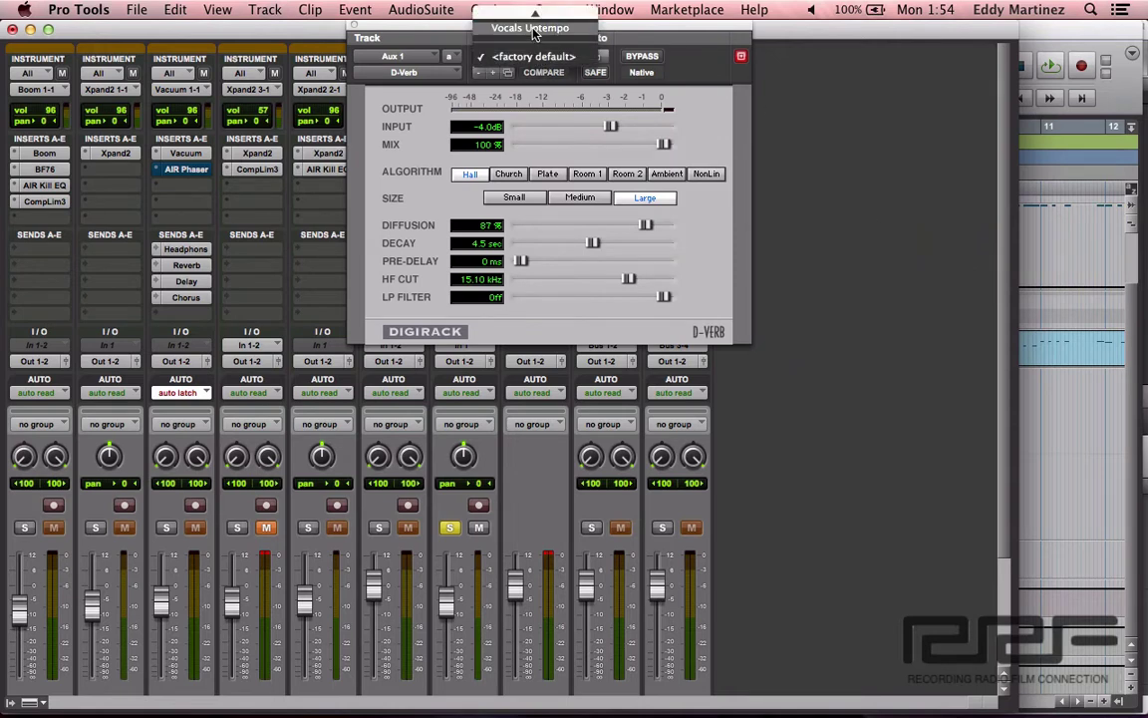
left_click(535, 30)
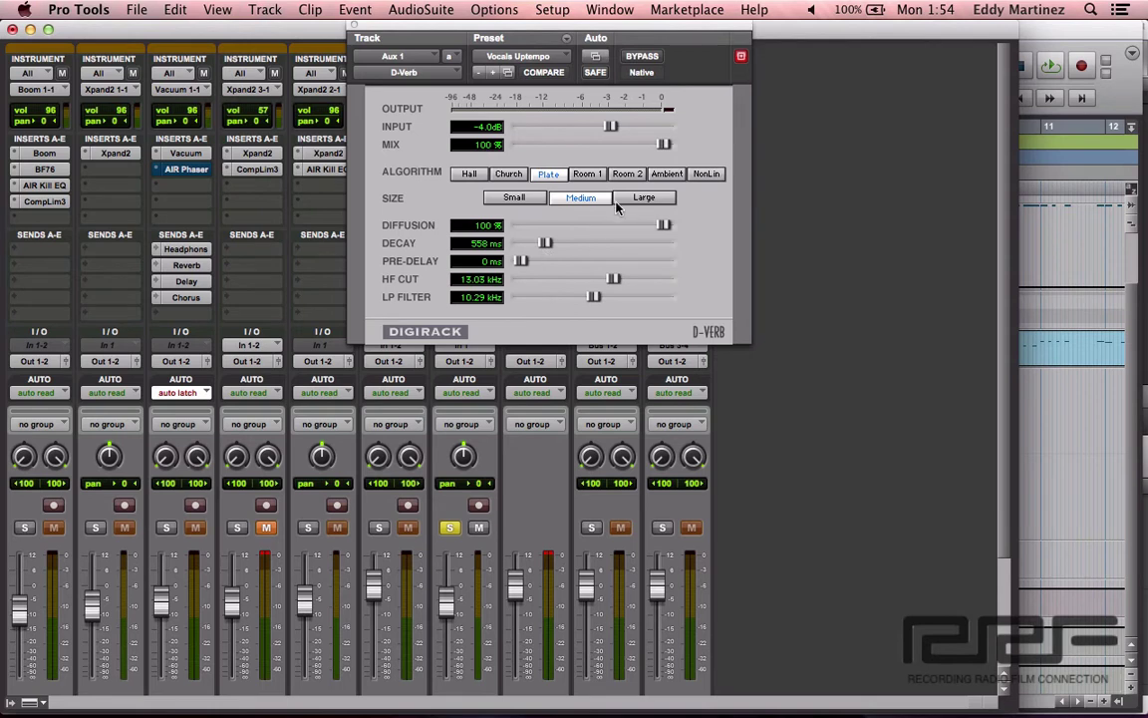
left_click(355, 26)
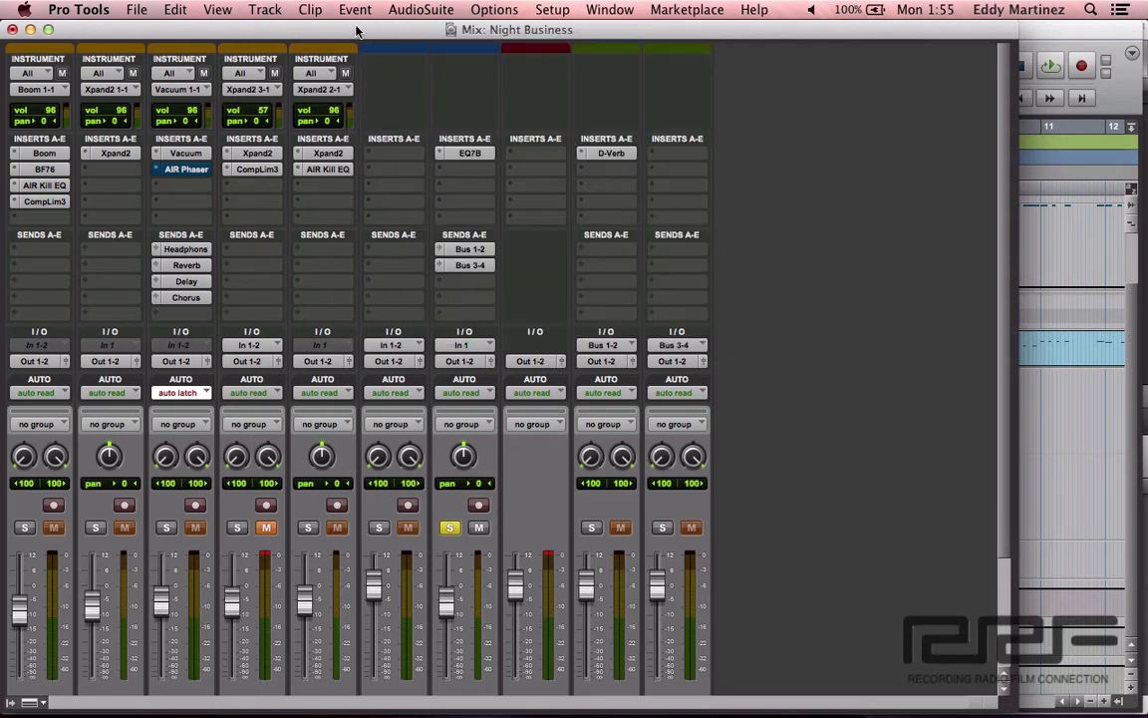
Insert Medium Delay II (stereo) on Aux 2's first insert slot
left_click(696, 154)
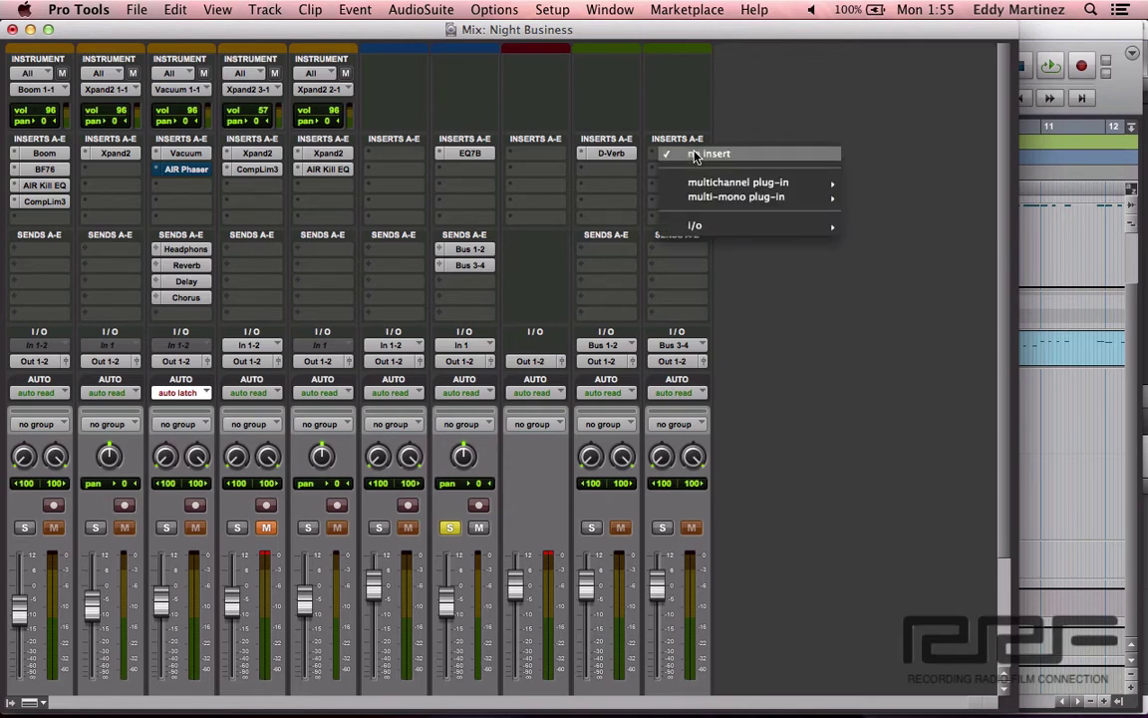
mouse_move(714, 182)
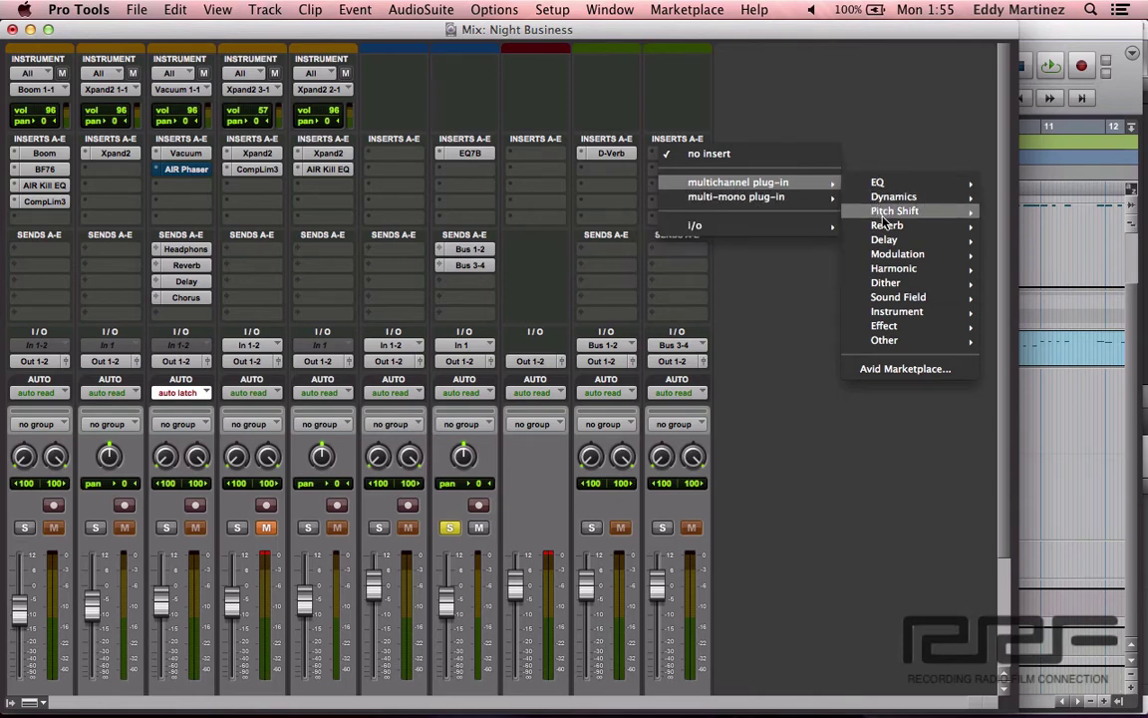
mouse_move(887, 240)
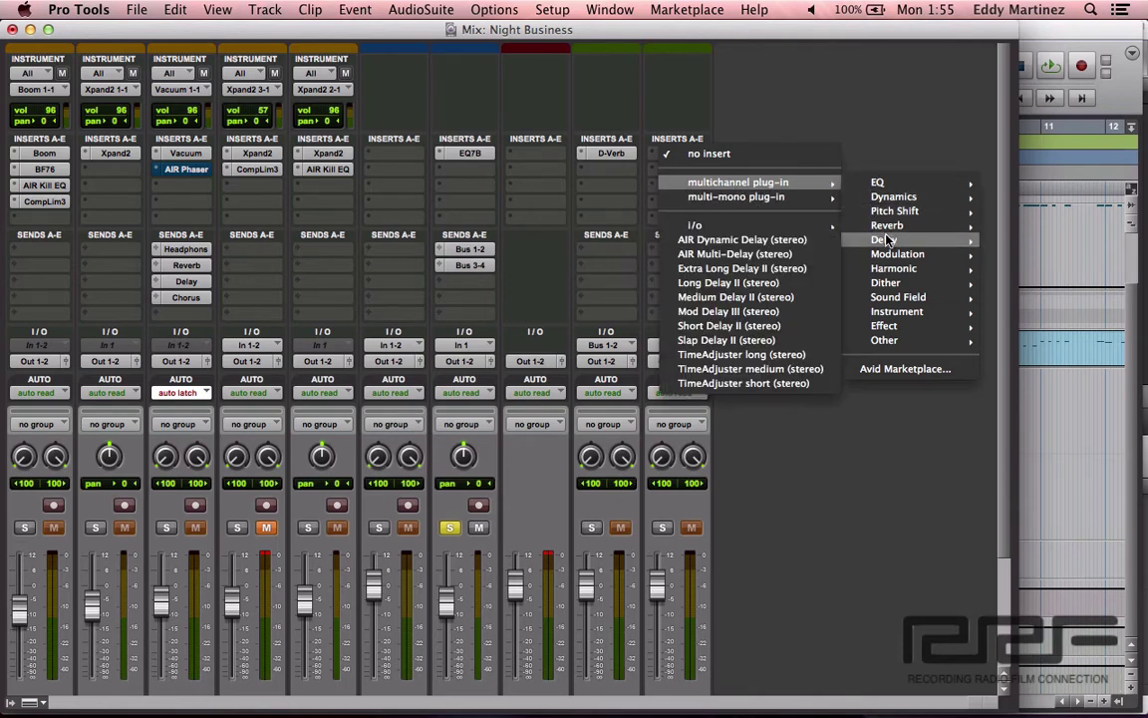
left_click(736, 297)
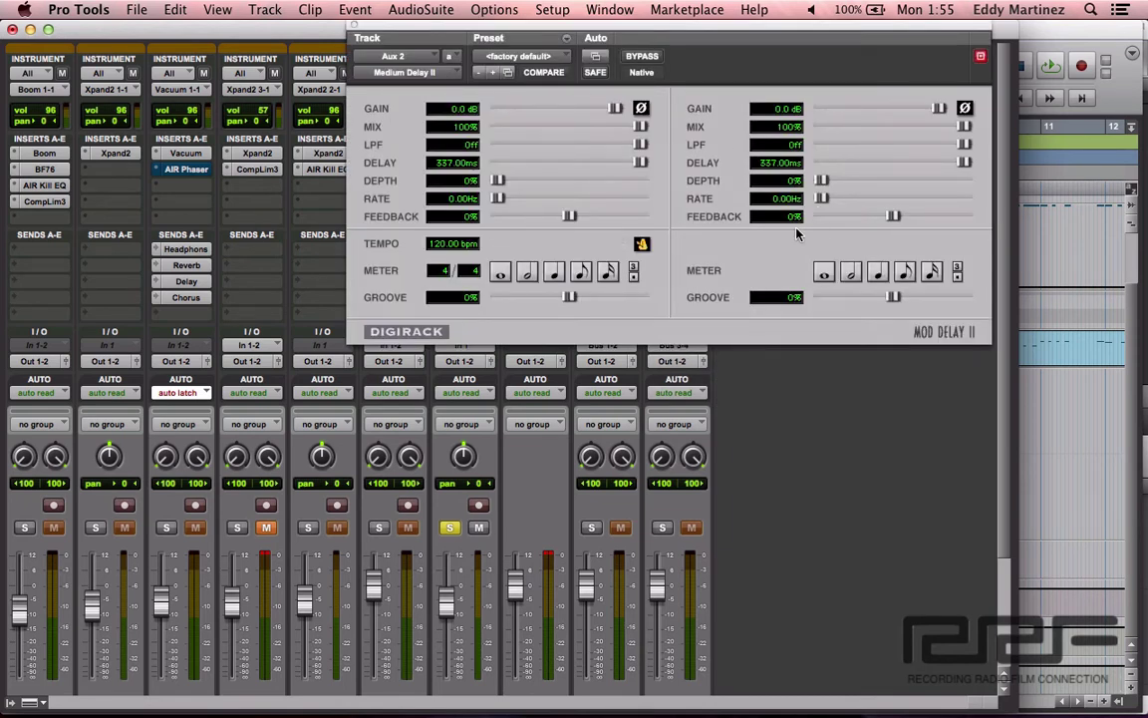
Solo the Aux 2 channel to hear the Medium Delay II on its own
left_click(664, 528)
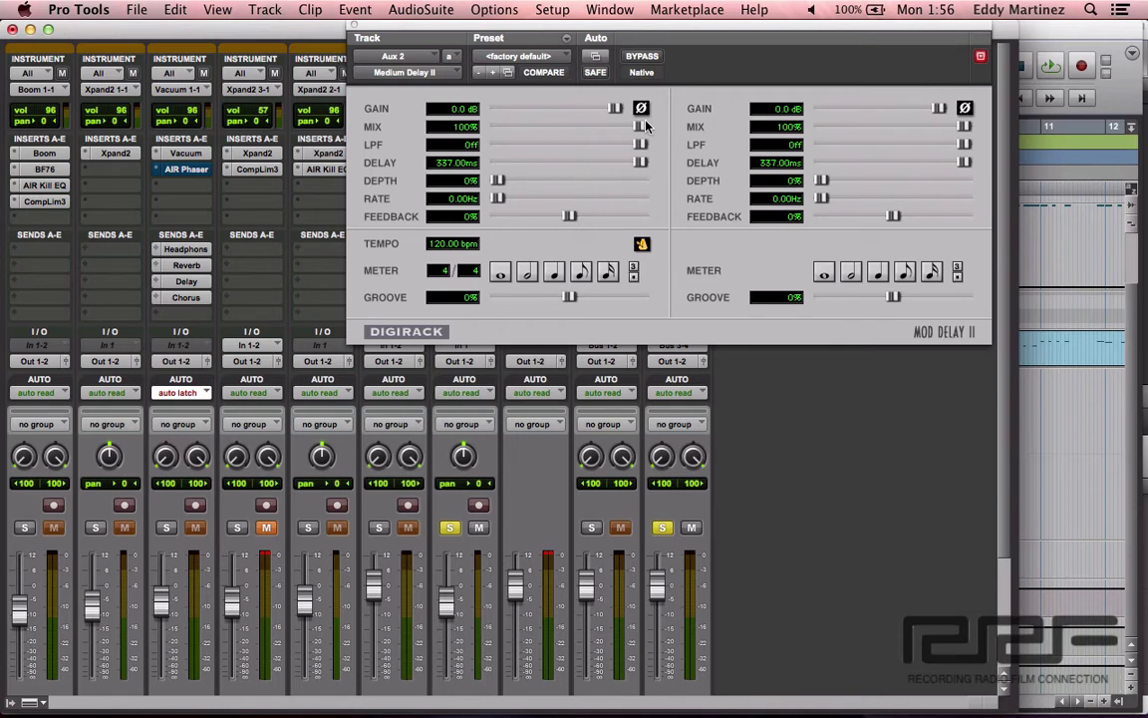
Set the delay mix to 50% on the left and 70% on the right
left_click_drag(639, 126, 571, 123)
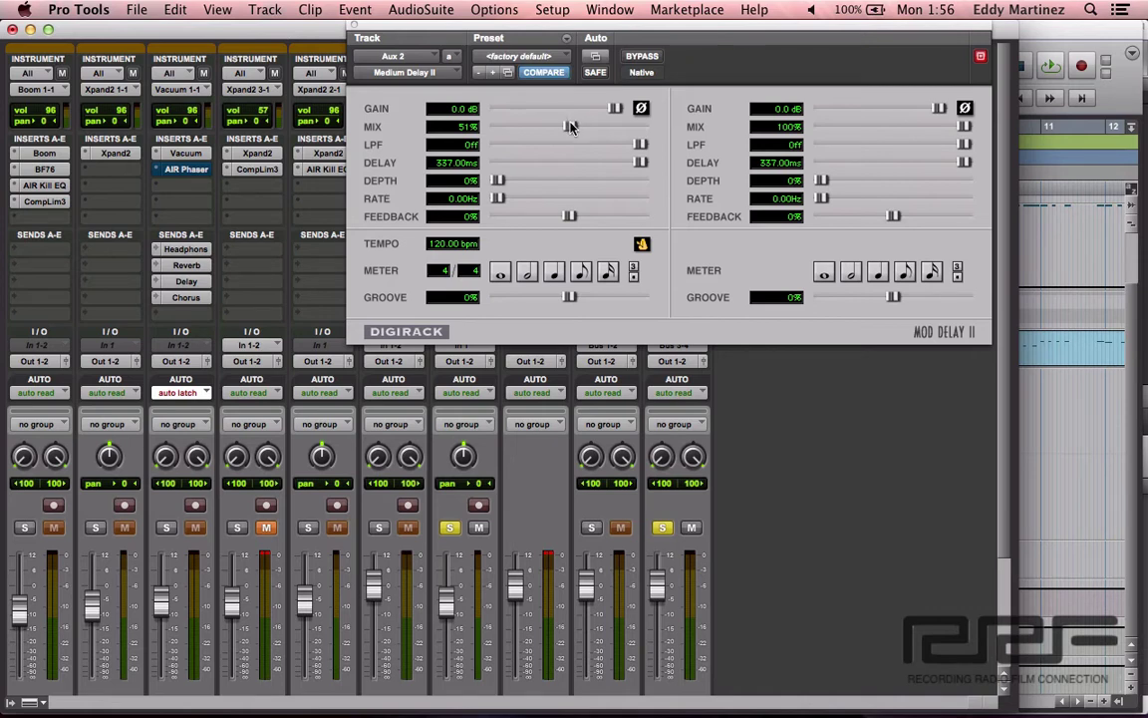
left_click_drag(571, 127, 570, 126)
left_click_drag(965, 126, 920, 129)
Set delay feedback to 32% left and 53% right, then audition playback
left_click_drag(569, 218, 601, 219)
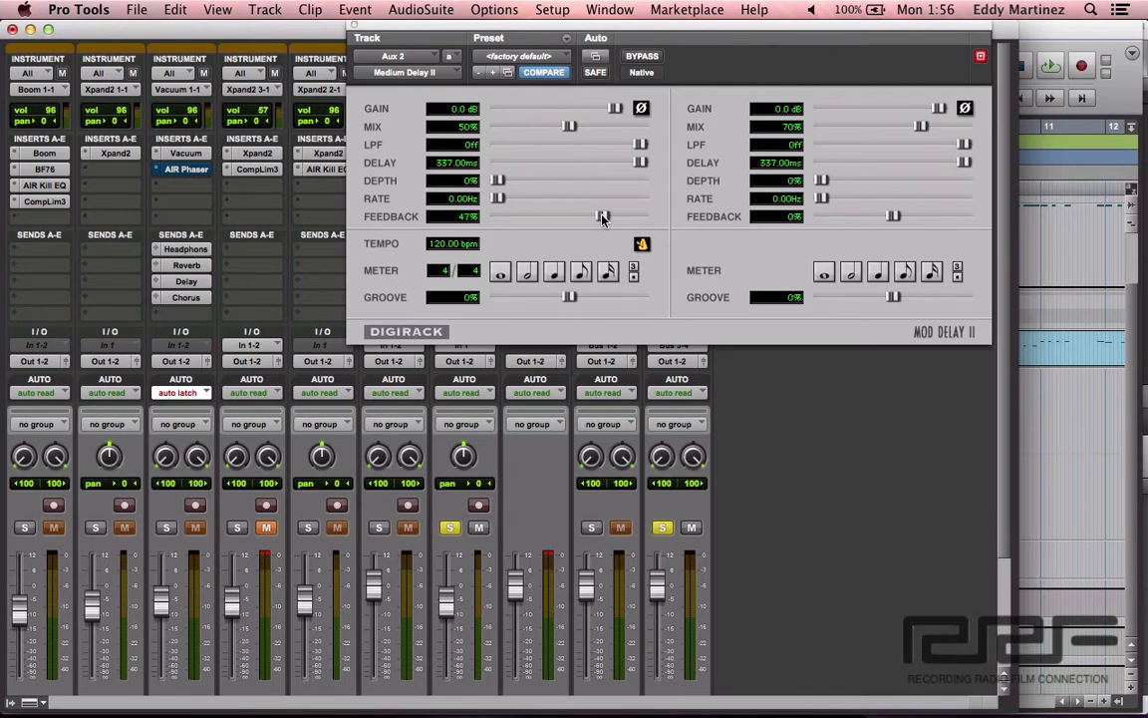
left_click_drag(599, 219, 595, 220)
left_click_drag(591, 219, 593, 220)
left_click_drag(894, 217, 935, 225)
key("space")
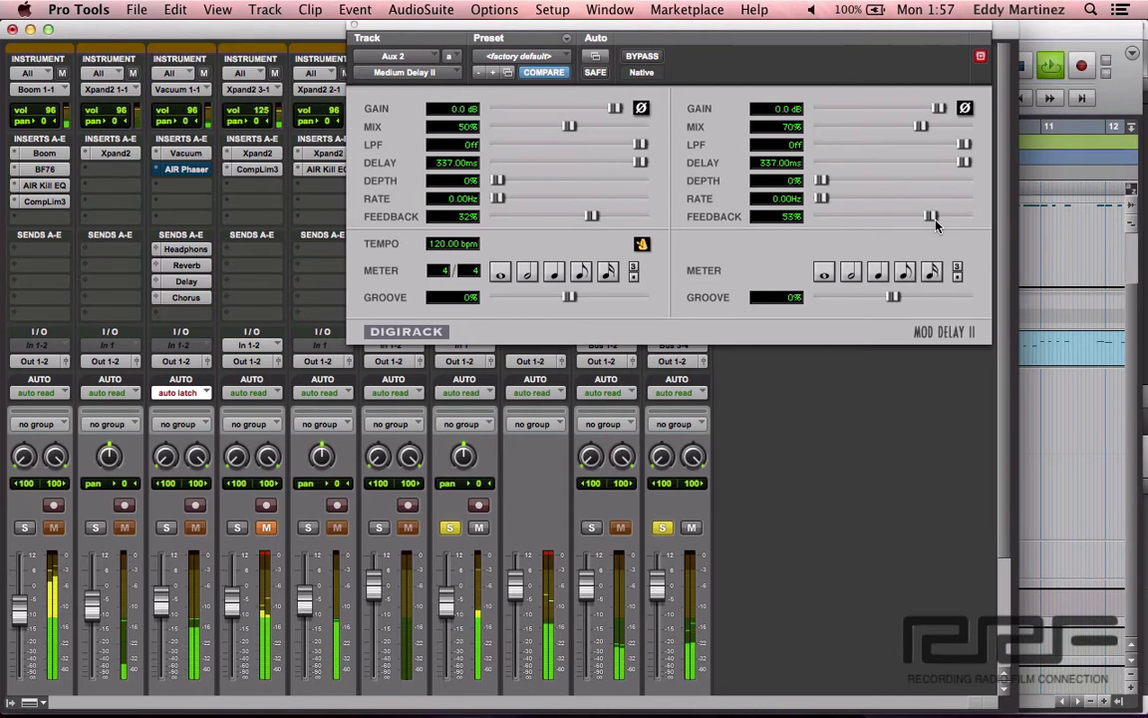
key("space")
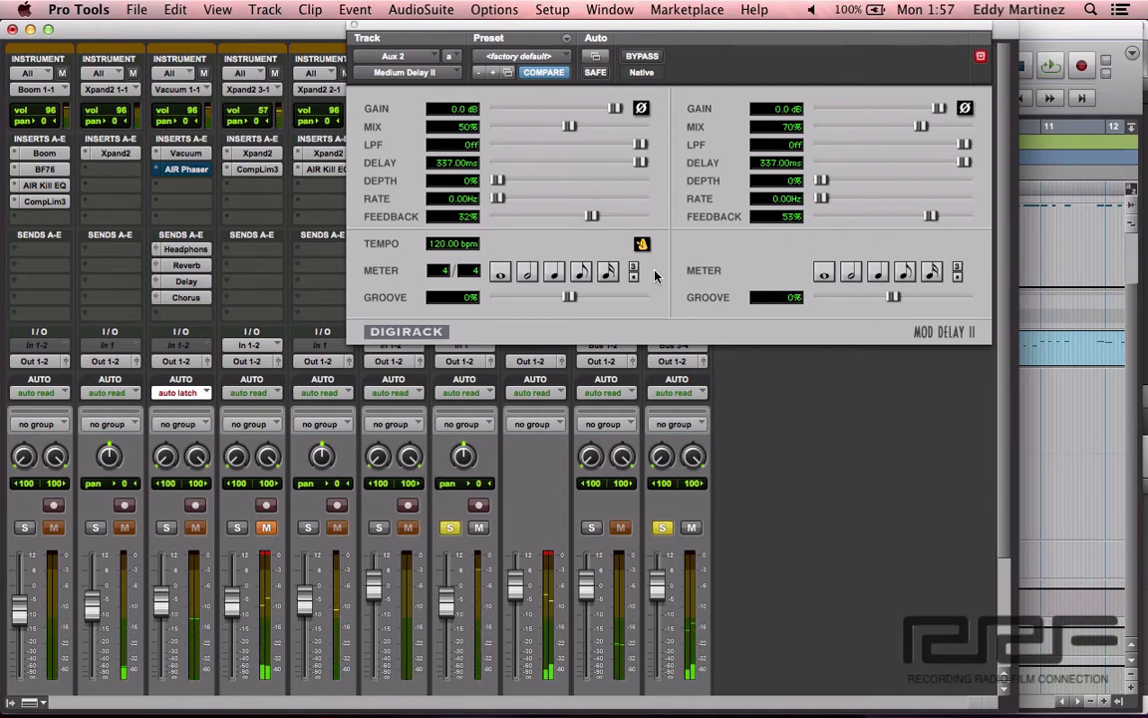
Sync both left and right delay times to eighth notes (250 ms) and audition
left_click(584, 276)
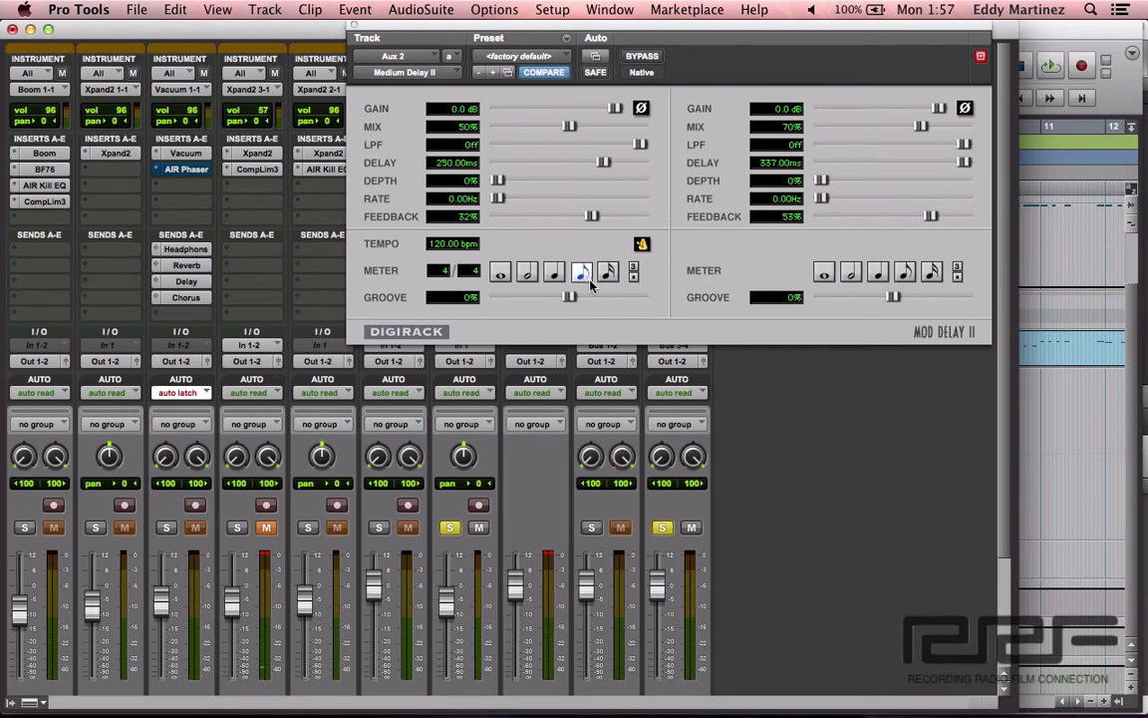
left_click(905, 273)
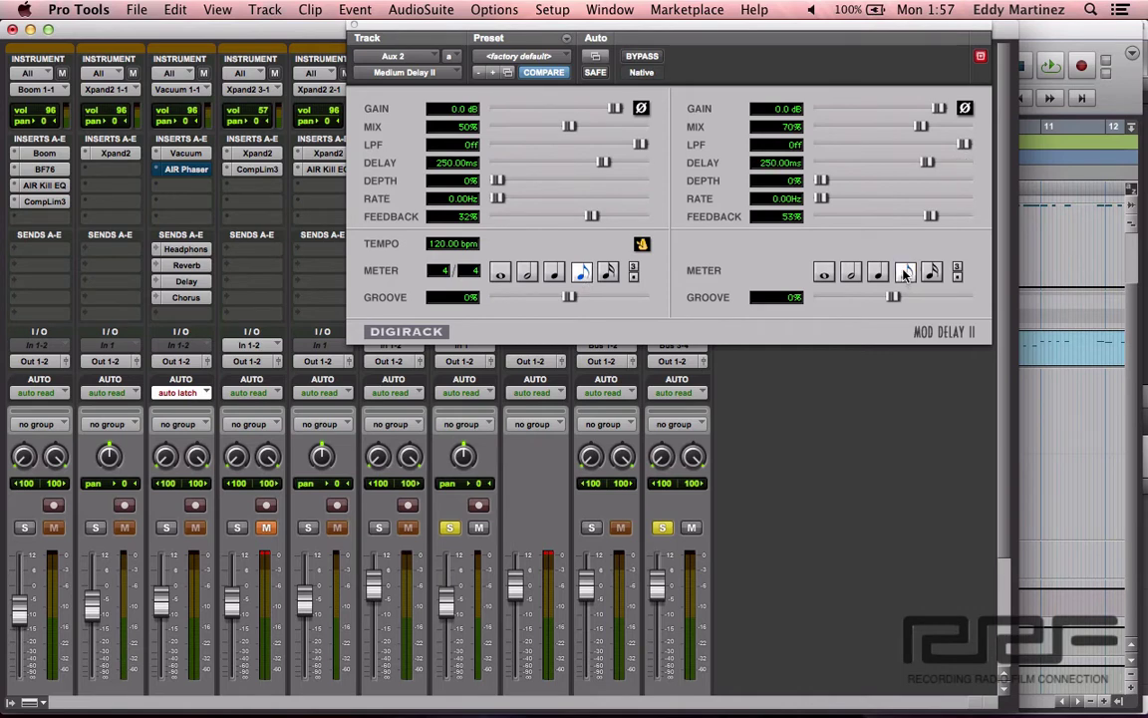
key("space")
left_click(905, 273)
Lower delay feedback to 40% right and about 26% left, then unsolo Aux 2
left_click_drag(927, 217, 919, 218)
left_click_drag(593, 217, 590, 218)
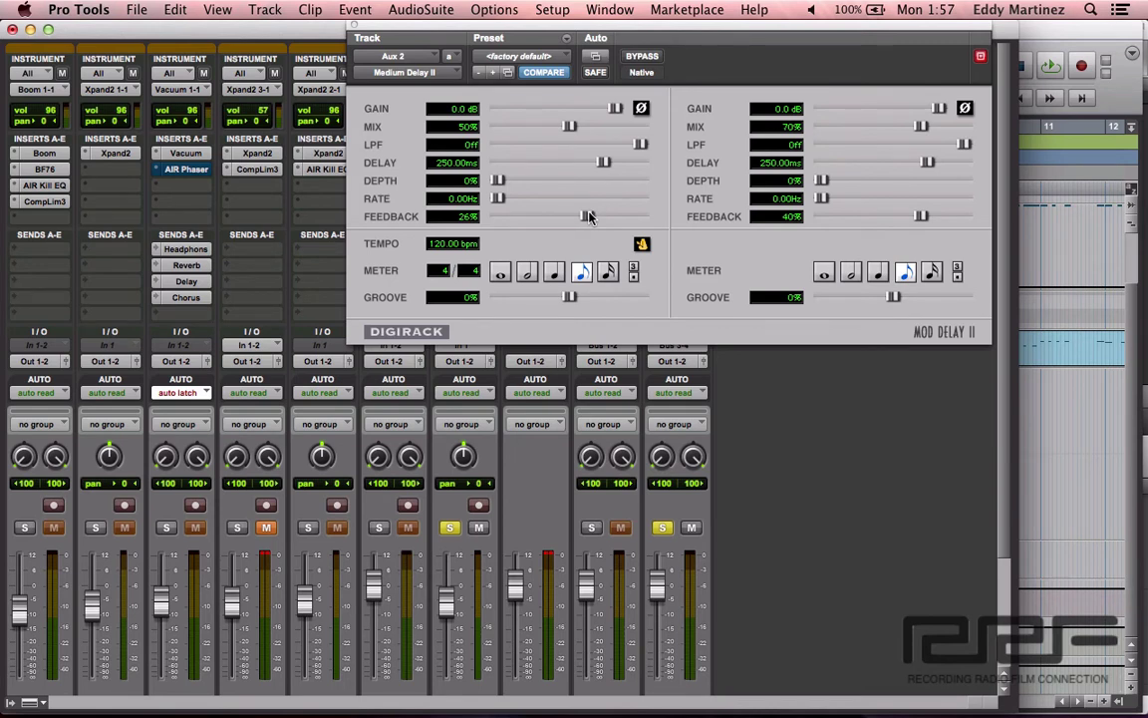
left_click(665, 529)
Solo Aux 1, close the delay window, and open Aux 1's D-Verb during playback
left_click(591, 528)
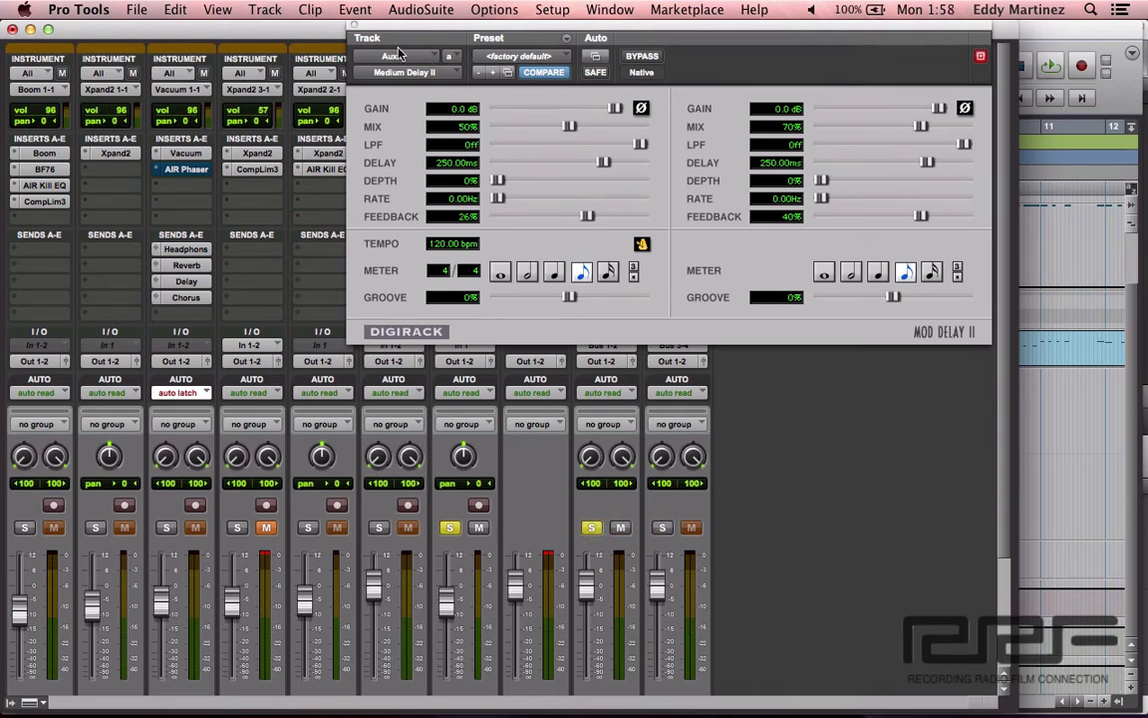
left_click(354, 26)
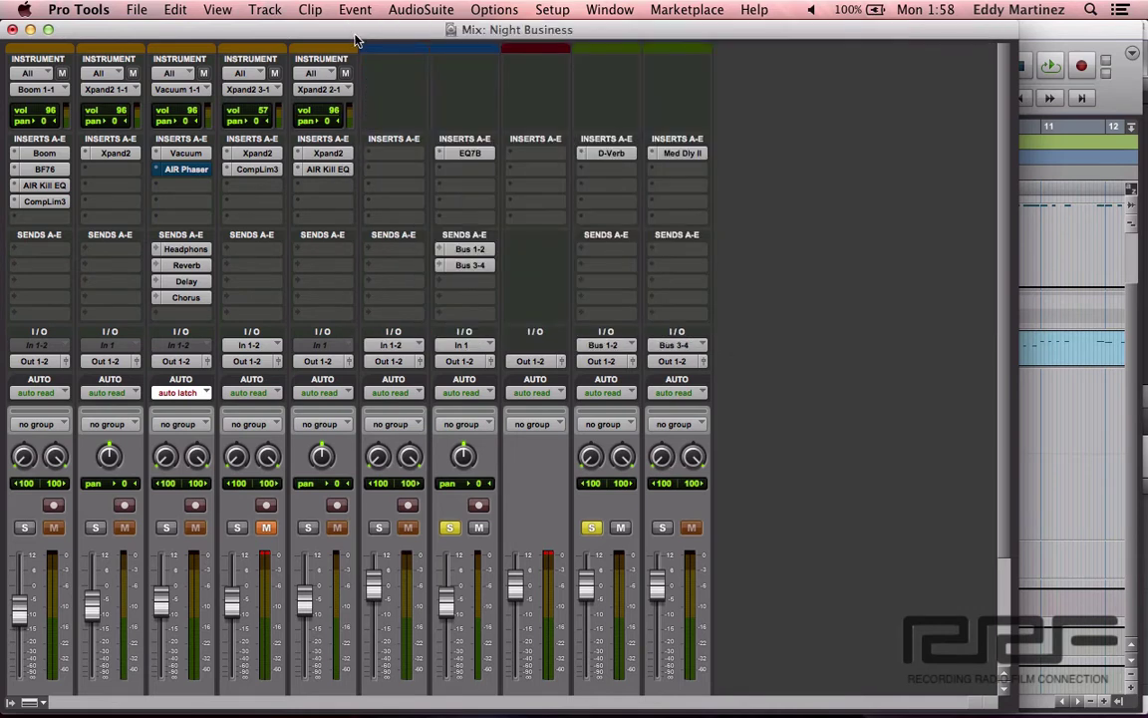
left_click(609, 155)
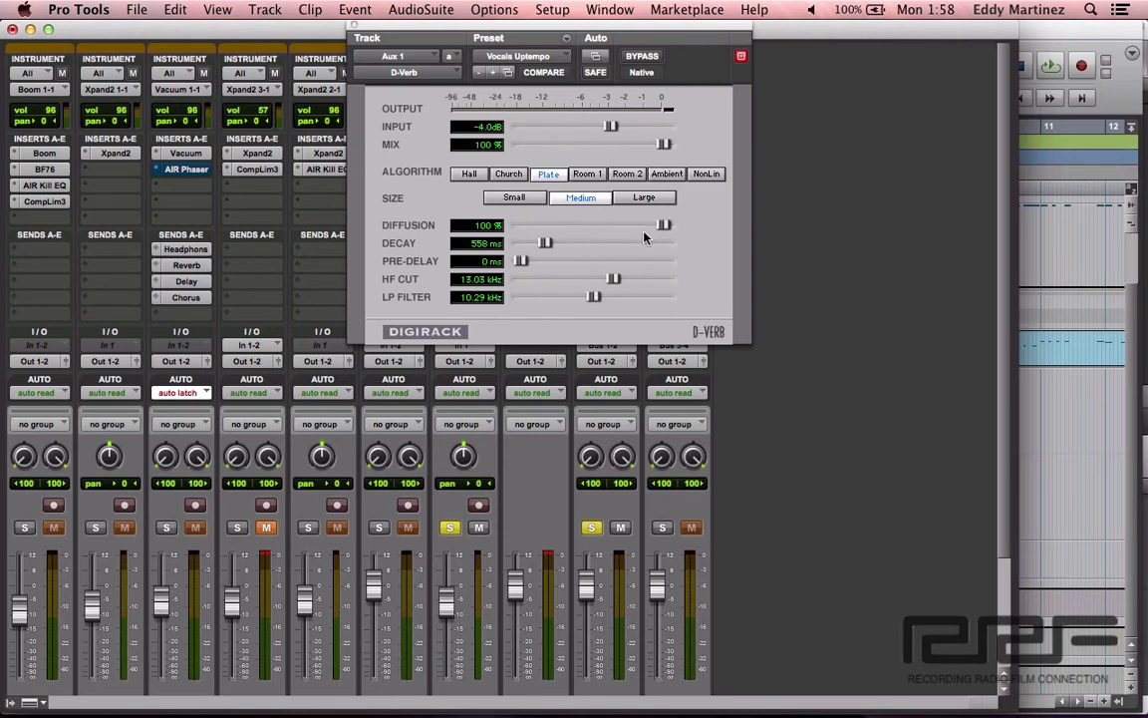
key("space")
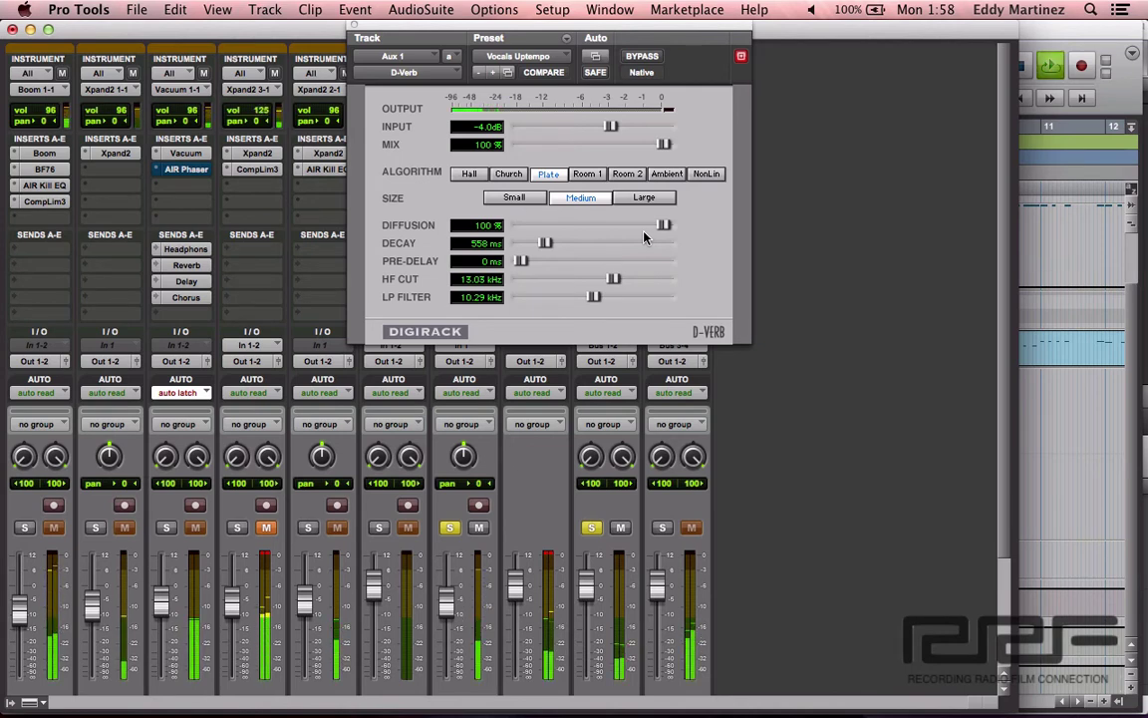
Set the D-Verb to the Church algorithm, Medium size, with 75% mix
left_click(509, 174)
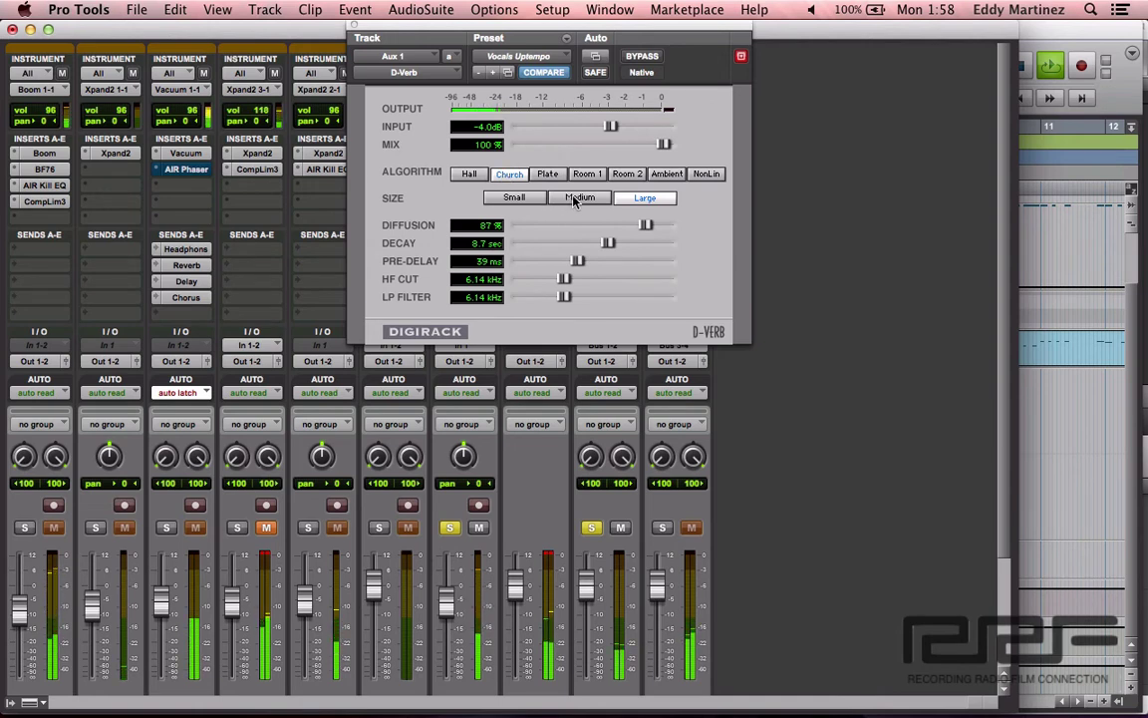
left_click(572, 198)
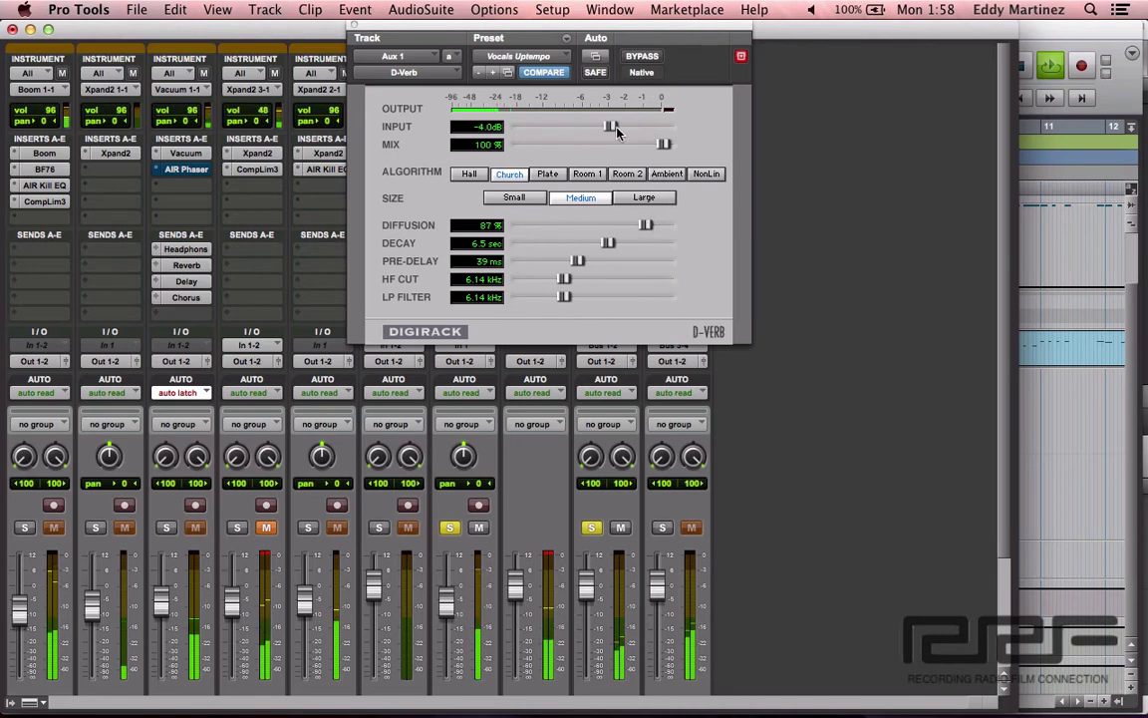
left_click_drag(665, 145, 630, 146)
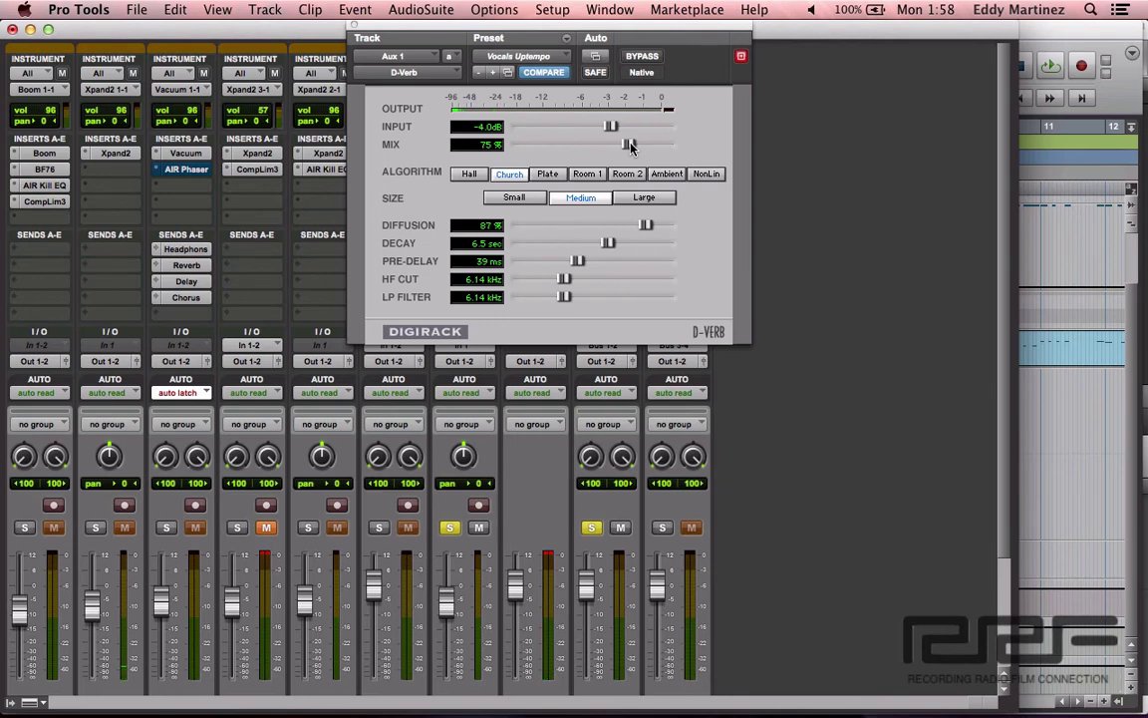
Play Aux 1 and Aux 2 soloed together, then the full unsoloed mix, and close D-Verb
left_click(663, 528)
key("space")
left_click(451, 528)
key("space")
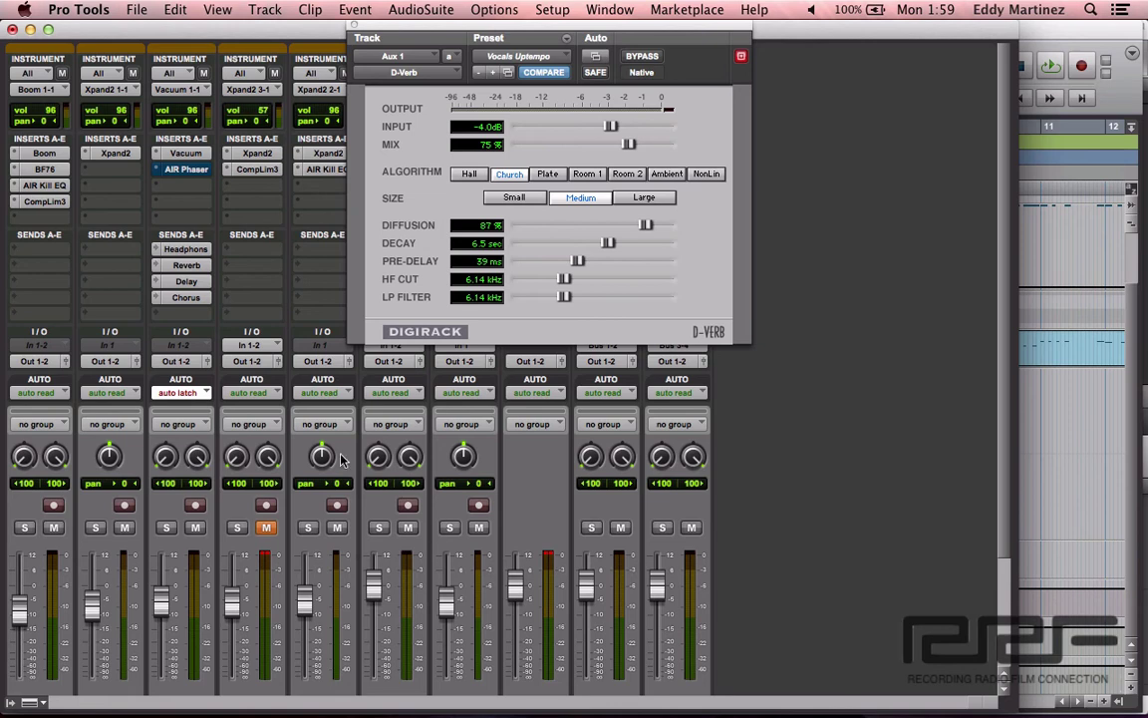
left_click(350, 25)
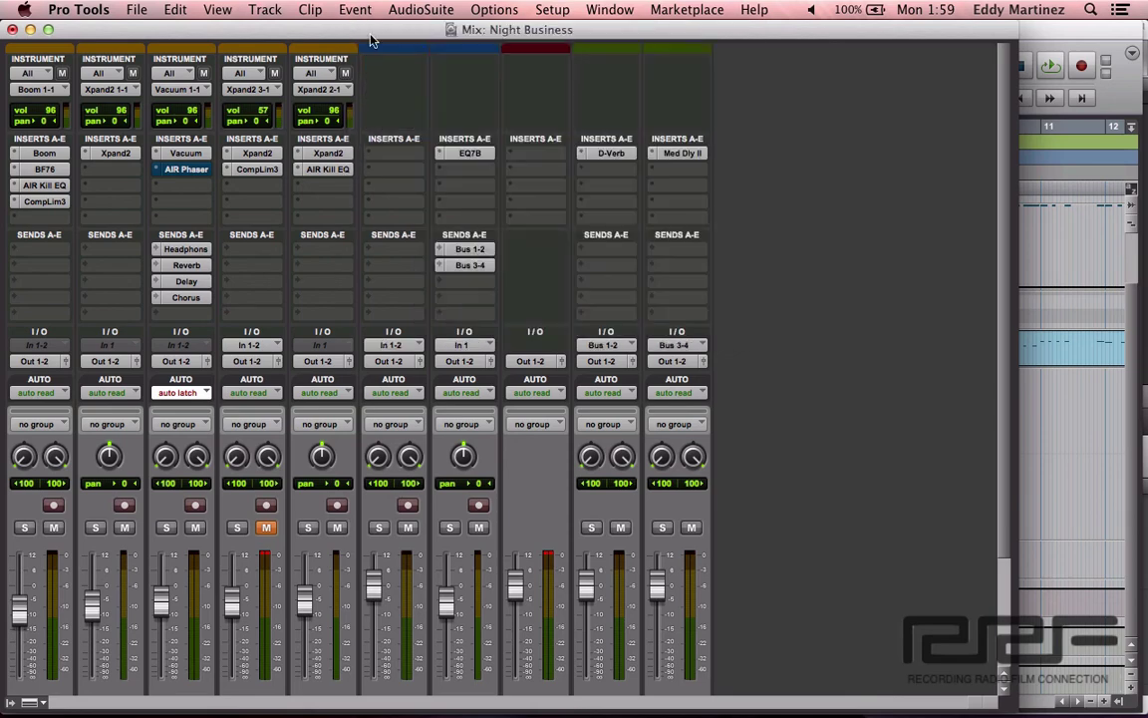